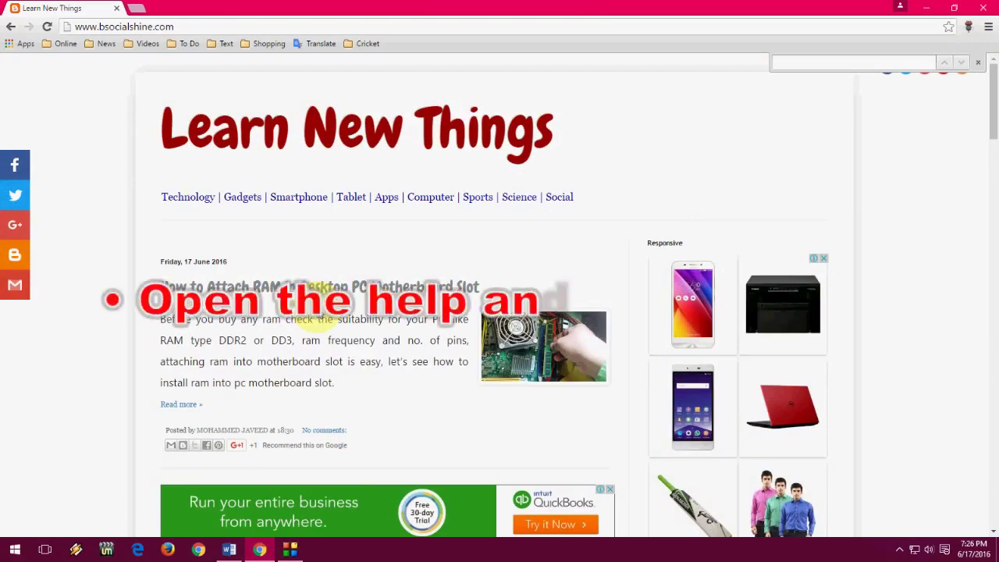
Step: Open the Chrome Help Center on support.google.com in a new tab with F1
{"action": "key", "text": "F1"}
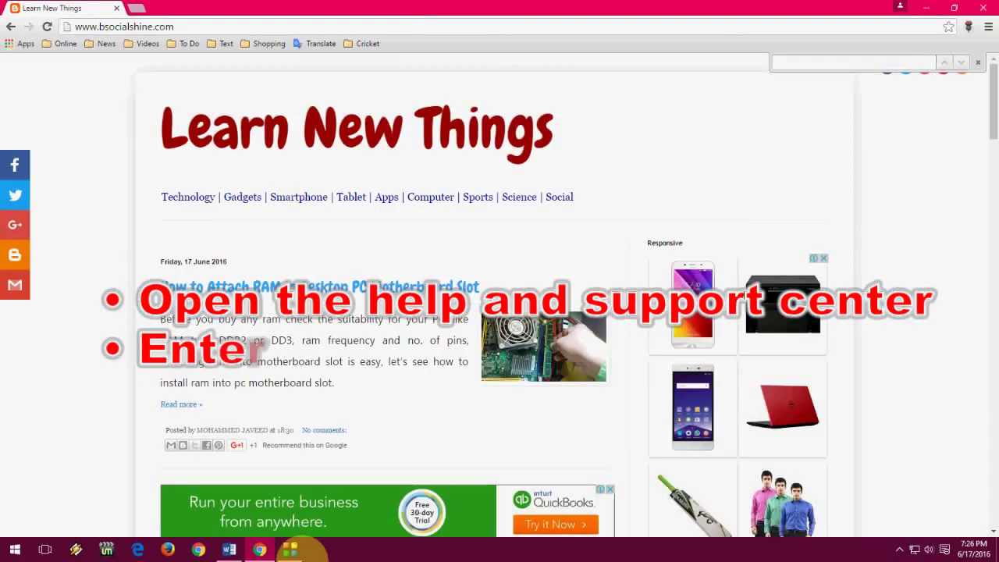
Step: Bring up the blank Document2, then open Word 2016 Help with F1 and close it
{"action": "left_click", "coordinate": [228, 549]}
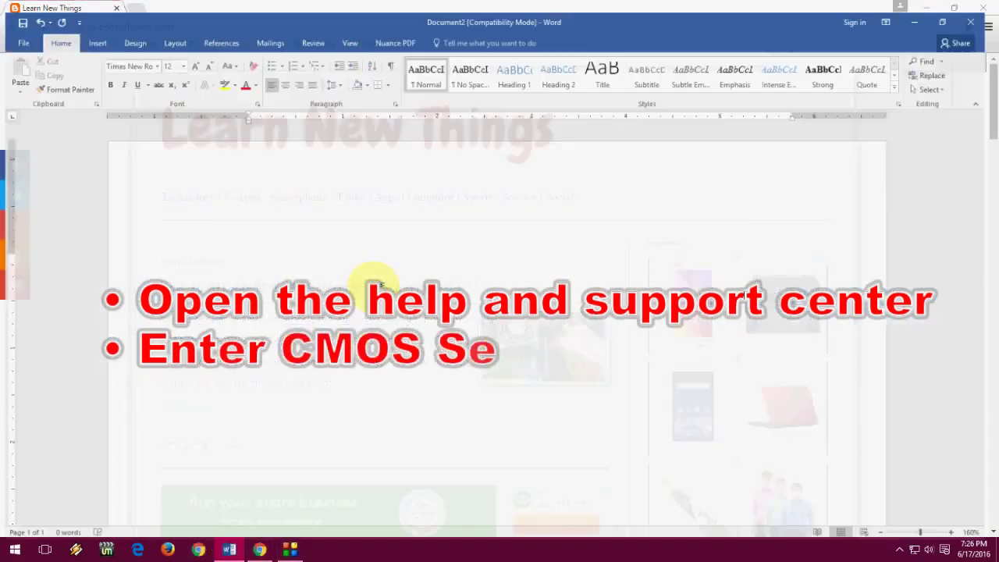
{"action": "left_click", "coordinate": [373, 287]}
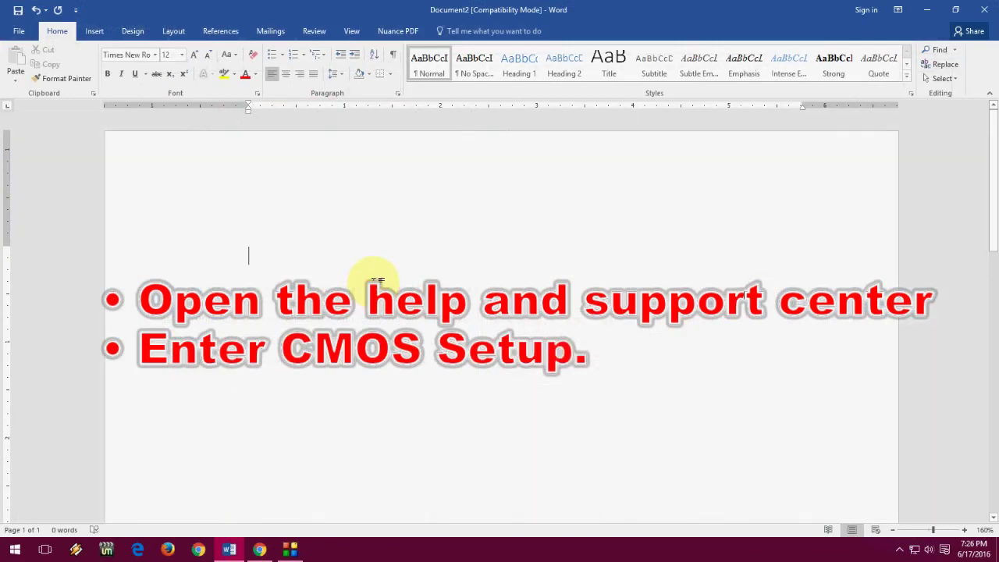
{"action": "key", "text": "F1"}
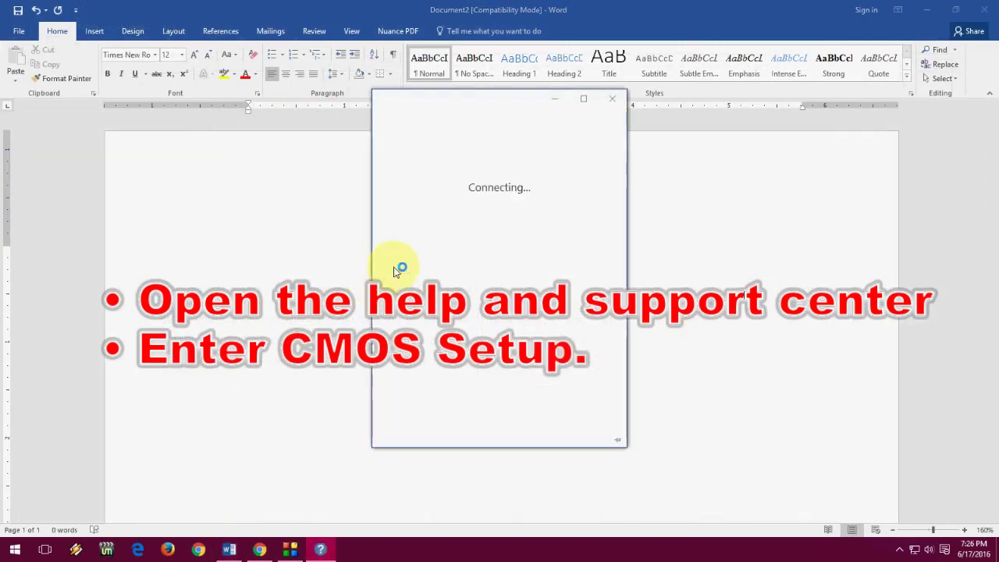
{"action": "left_click", "coordinate": [613, 98]}
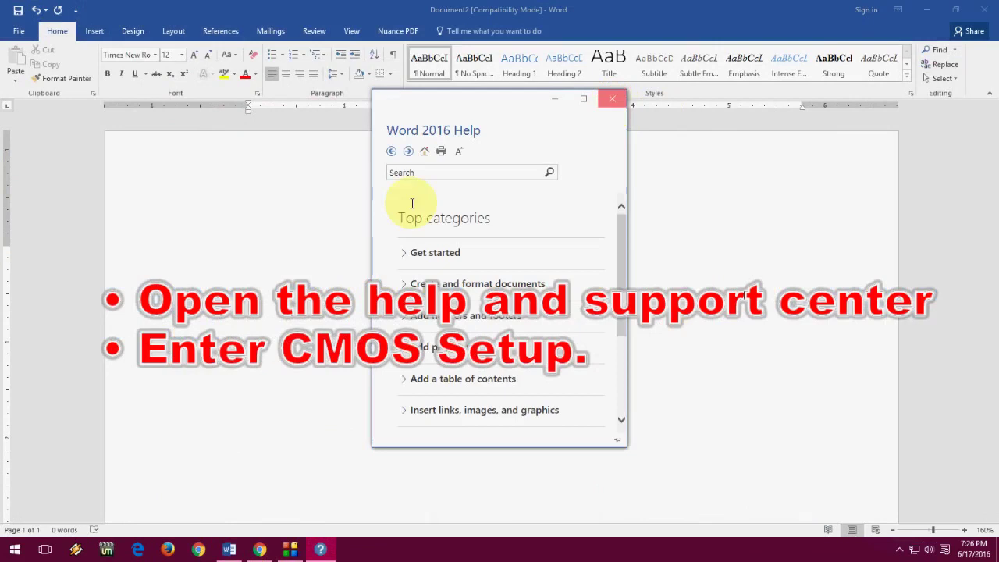
Step: Select and deselect the empty first line, then minimise Word to the desktop
{"action": "double_click", "coordinate": [239, 228]}
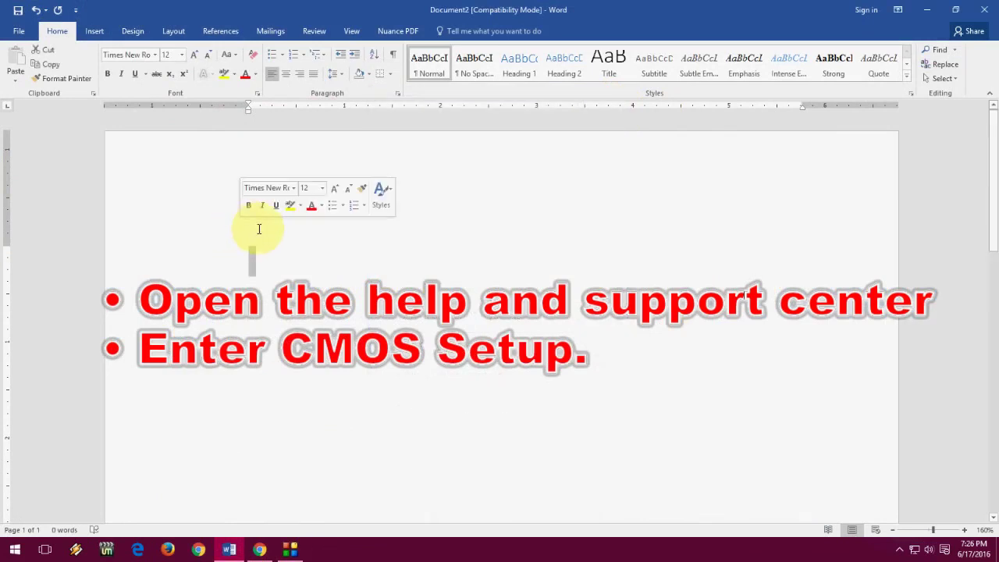
{"action": "left_click", "coordinate": [391, 234]}
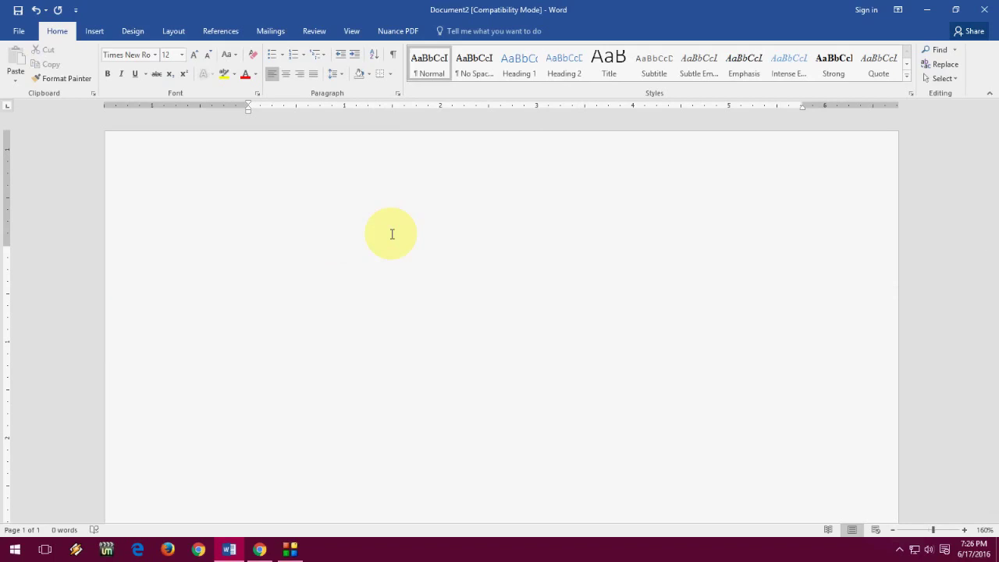
{"action": "key", "text": "super+d"}
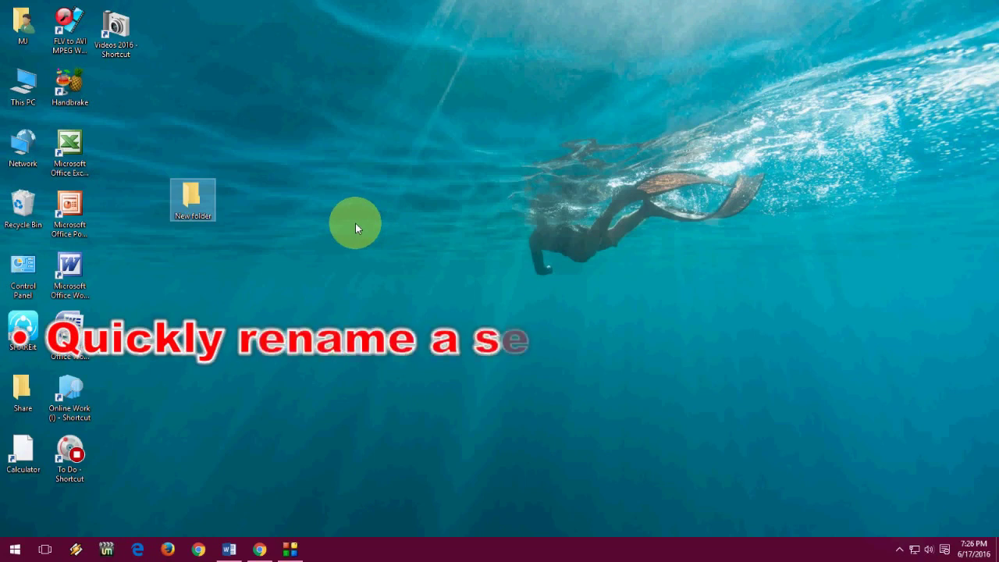
Step: Rename the desktop's New folder to 'mj' with F2 and confirm the name
{"action": "key", "text": "F2"}
{"action": "type", "text": "mj"}
{"action": "left_click", "coordinate": [398, 205]}
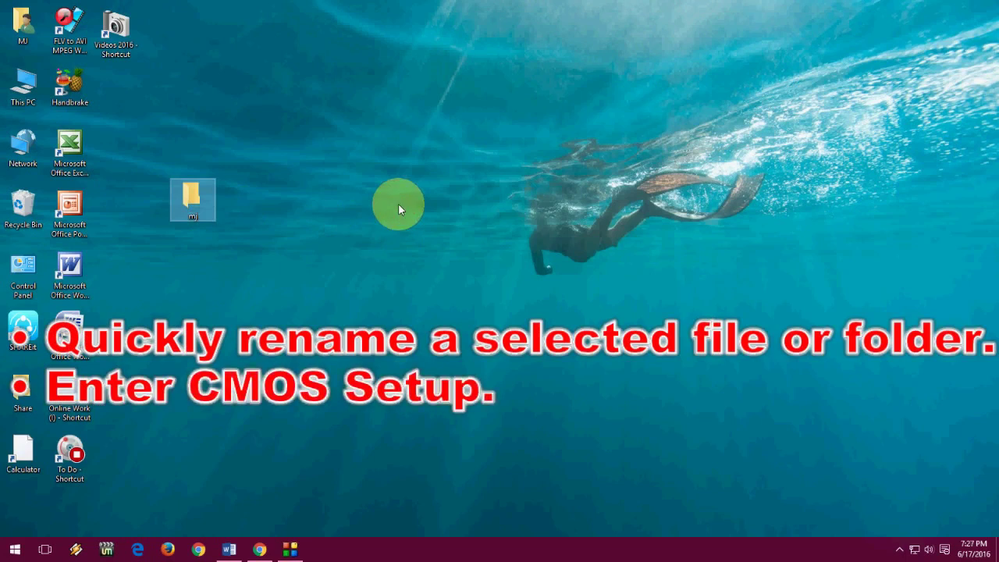
{"action": "left_click", "coordinate": [398, 205]}
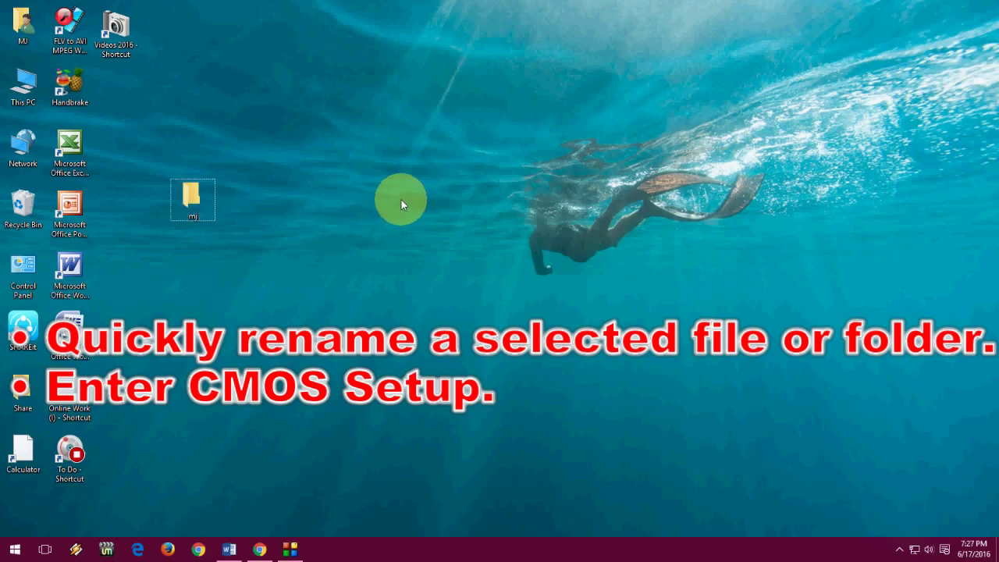
Step: Type 'The' on Word's blank page and select the word
{"action": "left_click", "coordinate": [228, 550]}
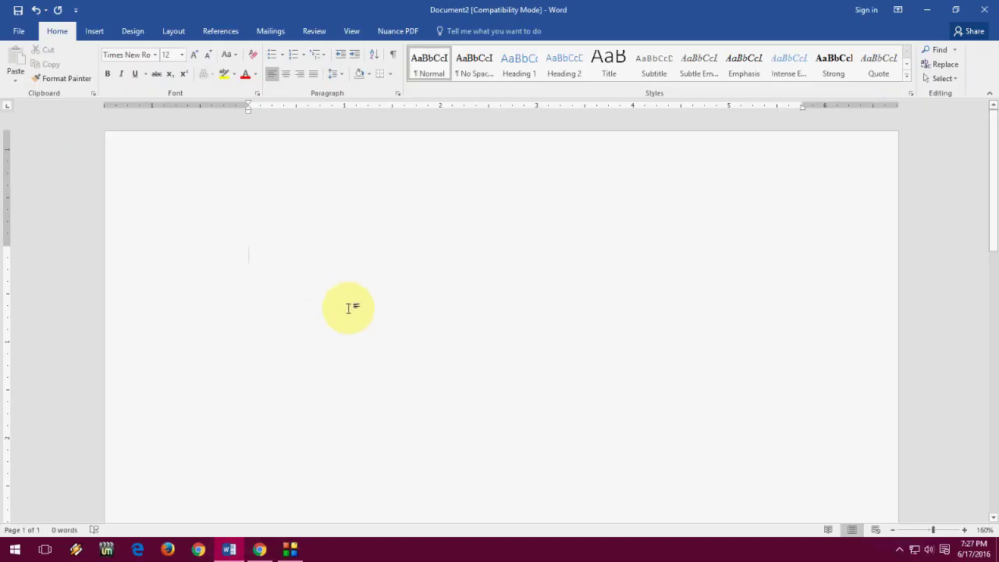
{"action": "type", "text": "The"}
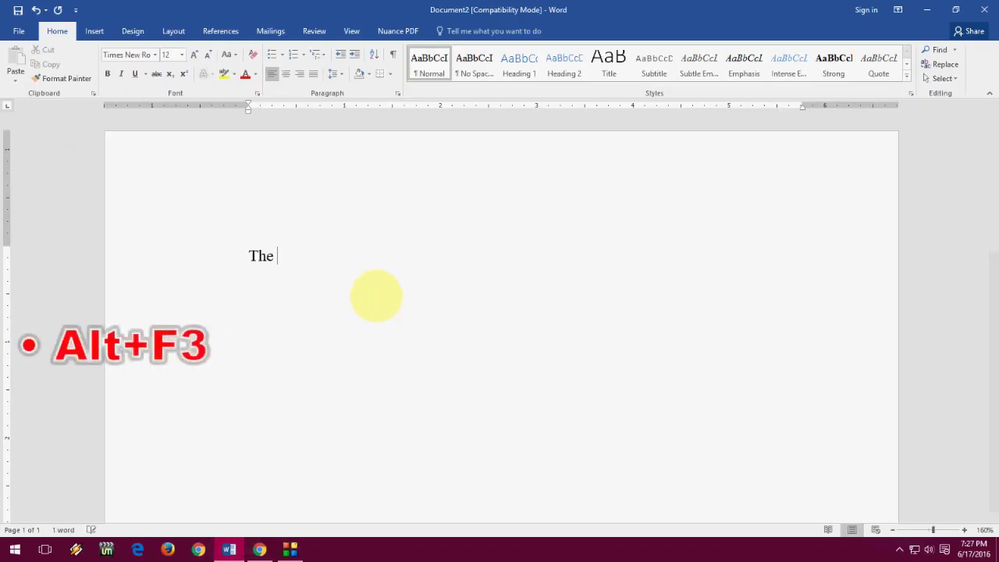
{"action": "key", "text": "Home"}
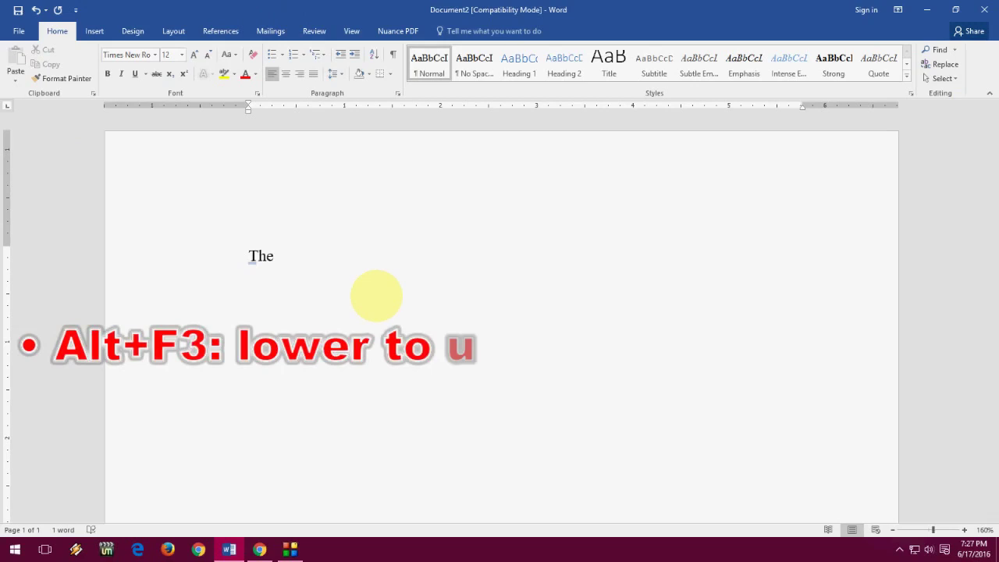
{"action": "key", "text": "shift+End"}
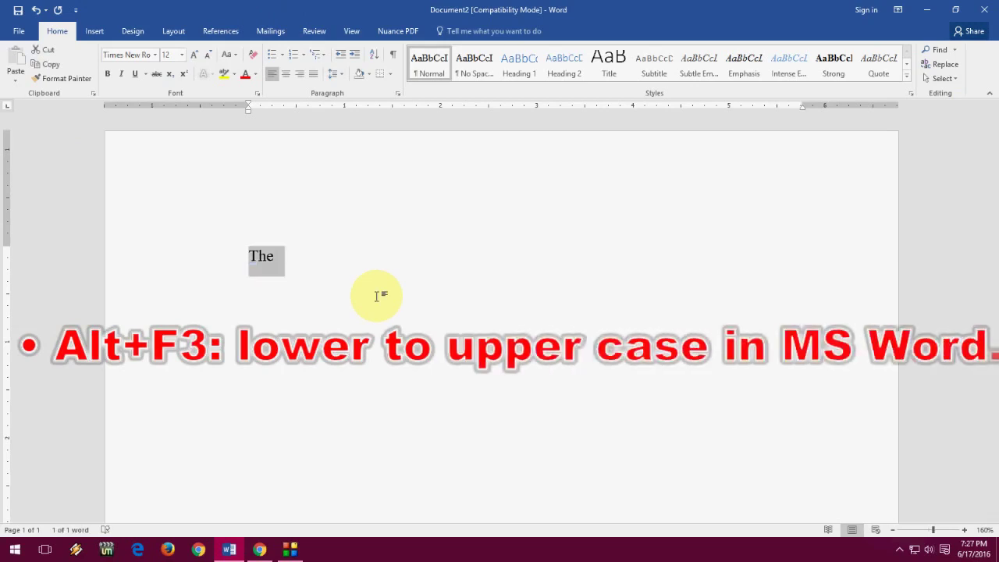
Step: Cycle the word's capitalisation with Shift+F3 until it reads lowercase 'the', then go to Chrome
{"action": "key", "text": "shift+F3"}
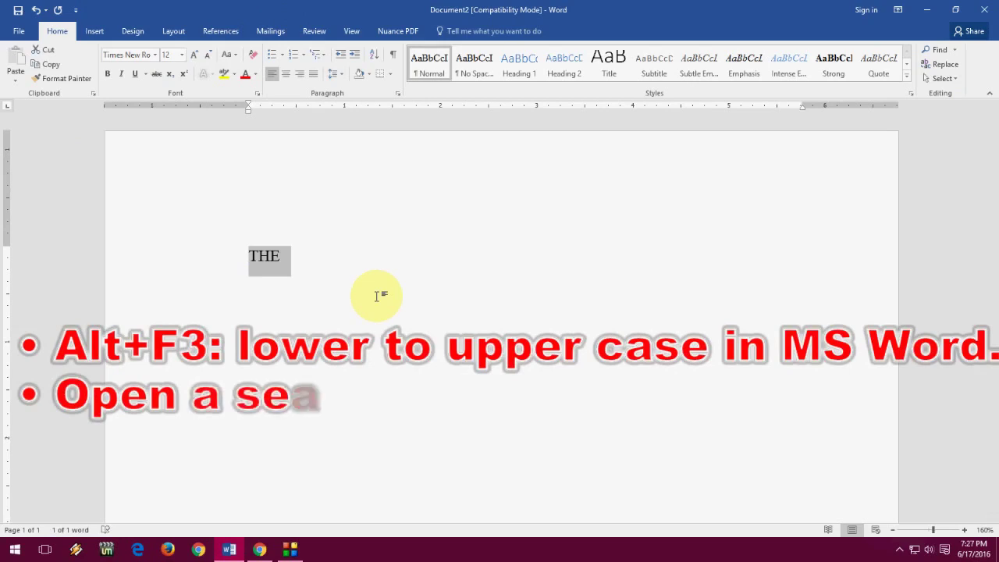
{"action": "key", "text": "shift+F3"}
{"action": "key", "text": "shift+F3"}
{"action": "key", "text": "shift+F3"}
{"action": "key", "text": "shift+F3"}
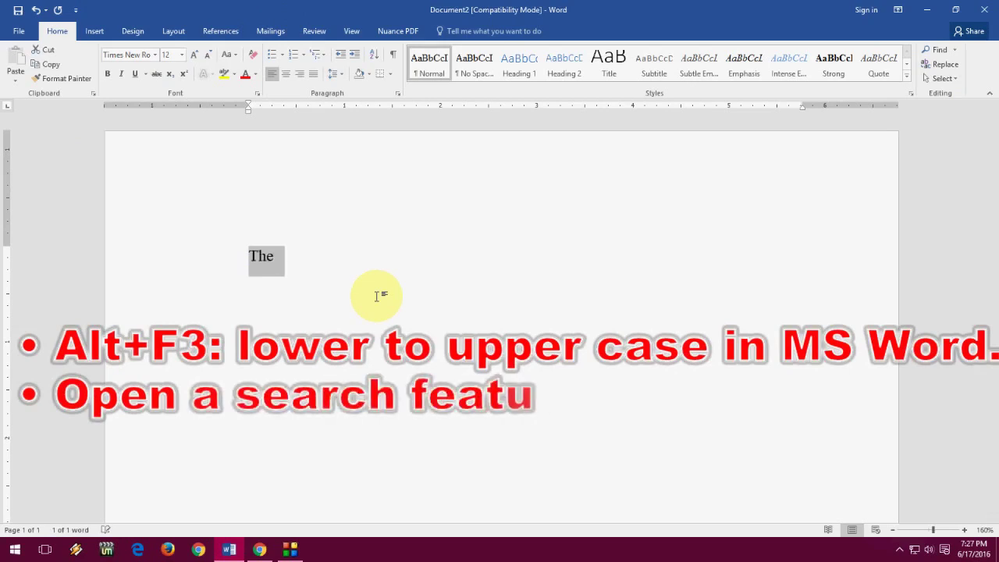
{"action": "key", "text": "shift+F3"}
{"action": "key", "text": "shift+F3"}
{"action": "key", "text": "shift+F3"}
{"action": "key", "text": "shift+F3"}
{"action": "key", "text": "shift+F3"}
{"action": "key", "text": "shift+F3"}
{"action": "key", "text": "shift+F3"}
{"action": "key", "text": "shift+F3"}
{"action": "key", "text": "shift+F3"}
{"action": "key", "text": "shift+F3"}
{"action": "key", "text": "shift+F3"}
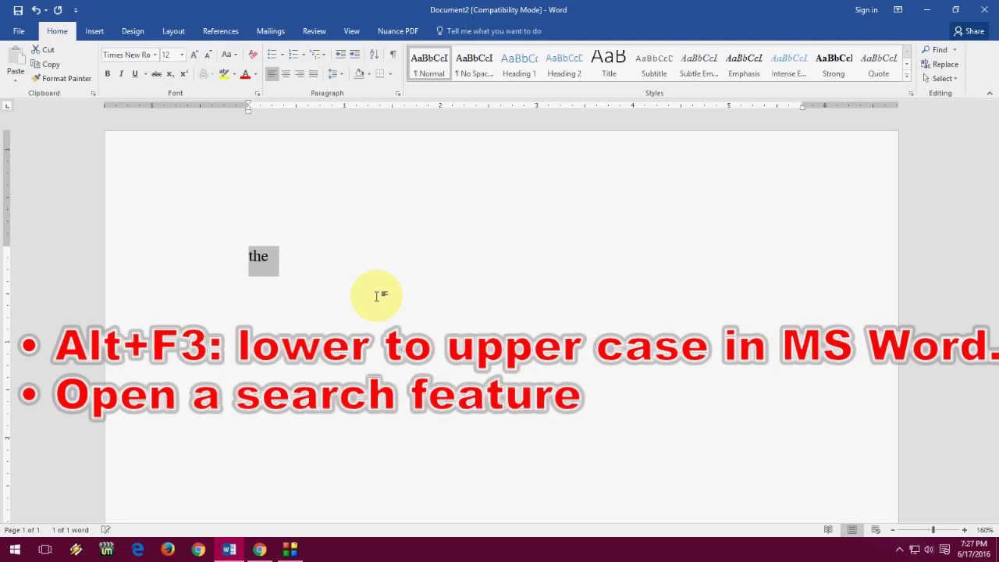
{"action": "key", "text": "Right"}
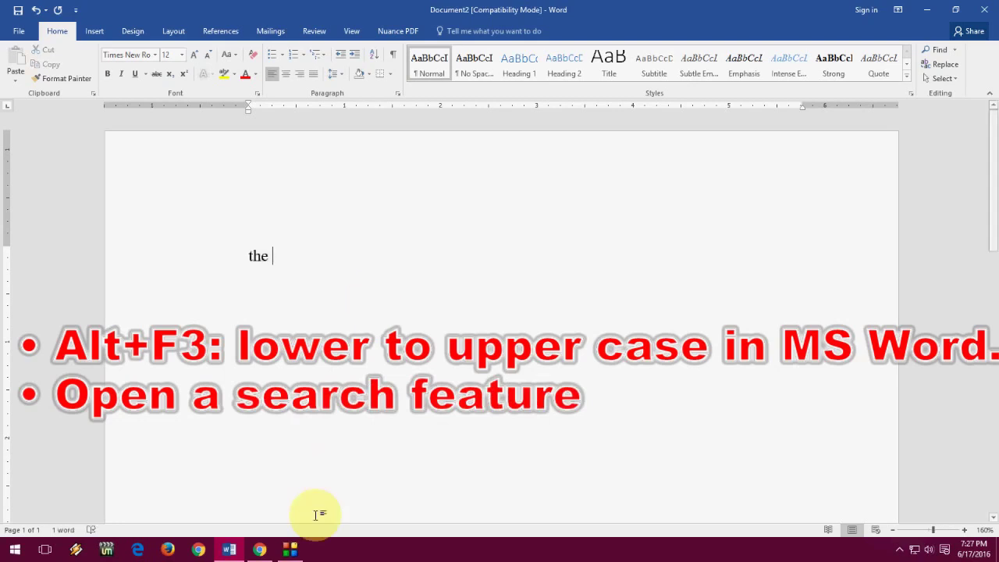
{"action": "left_click", "coordinate": [259, 549]}
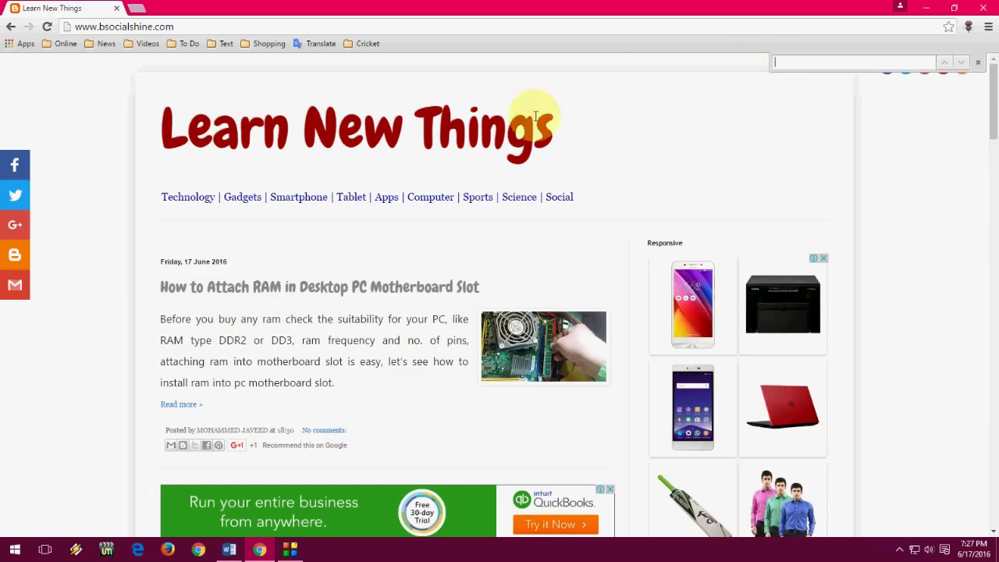
Step: Return from Chrome to Word's Document2 showing the lowercase 'the'
{"action": "left_click", "coordinate": [228, 549]}
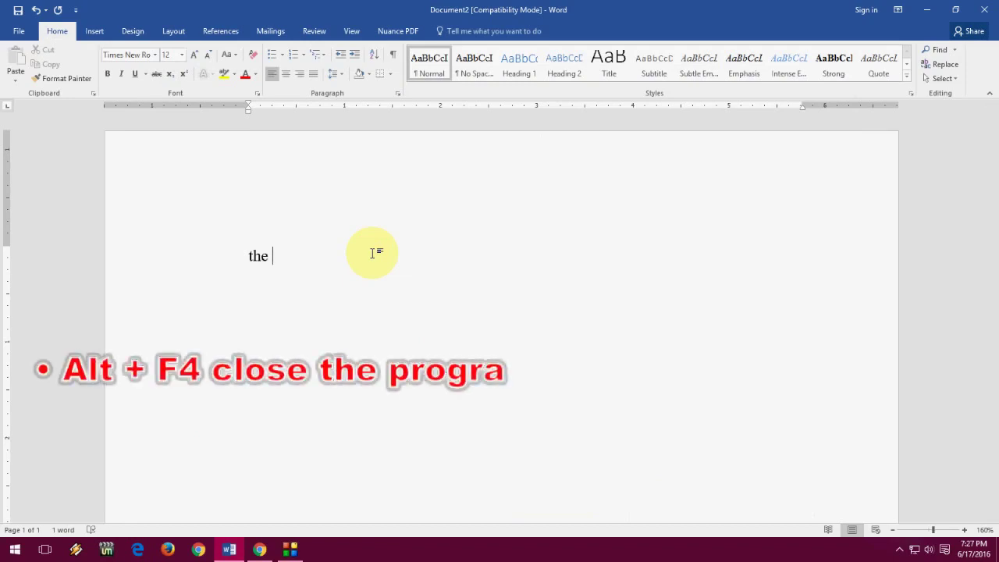
{"action": "key", "text": "alt"}
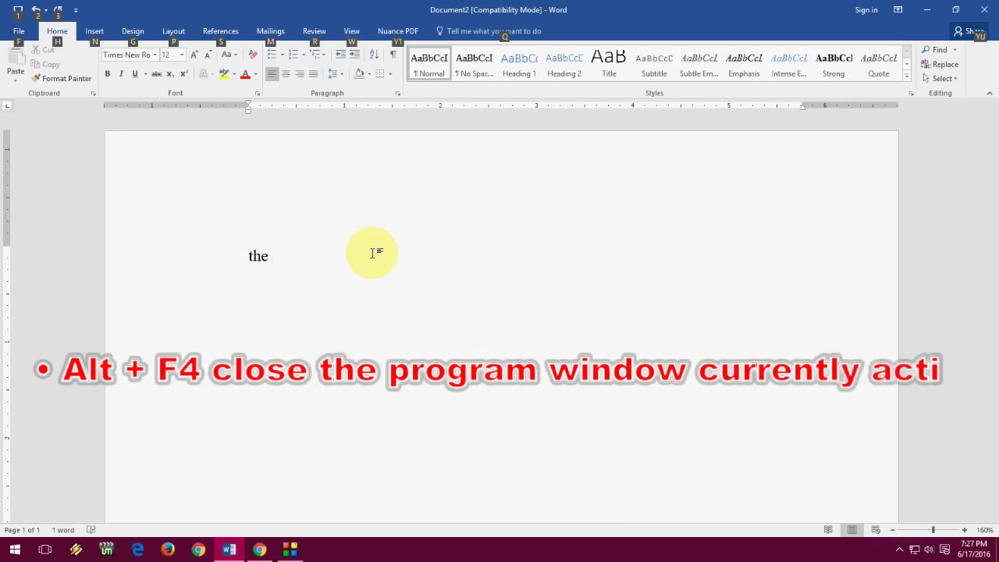
{"action": "key", "text": "alt+F4"}
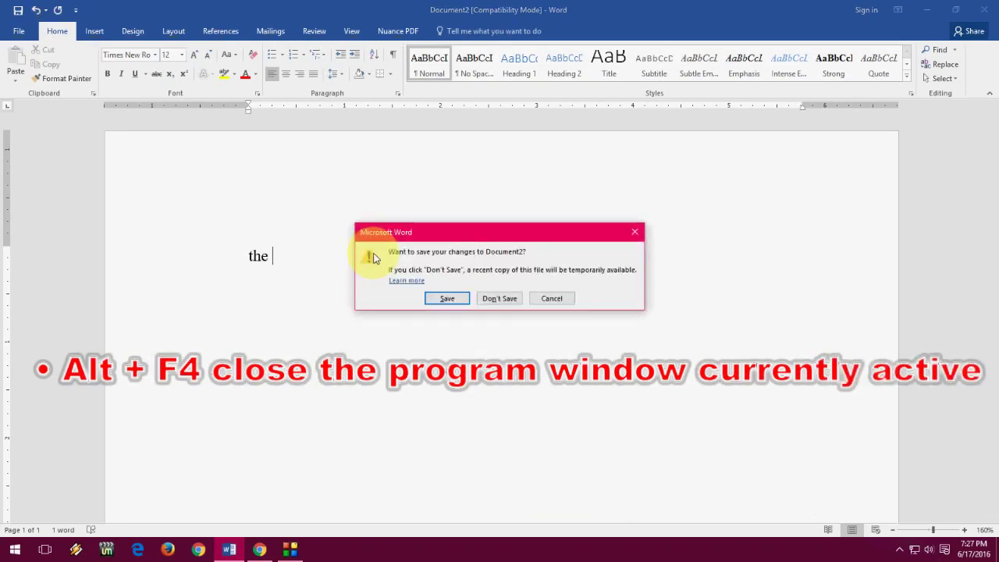
{"action": "left_click", "coordinate": [550, 299]}
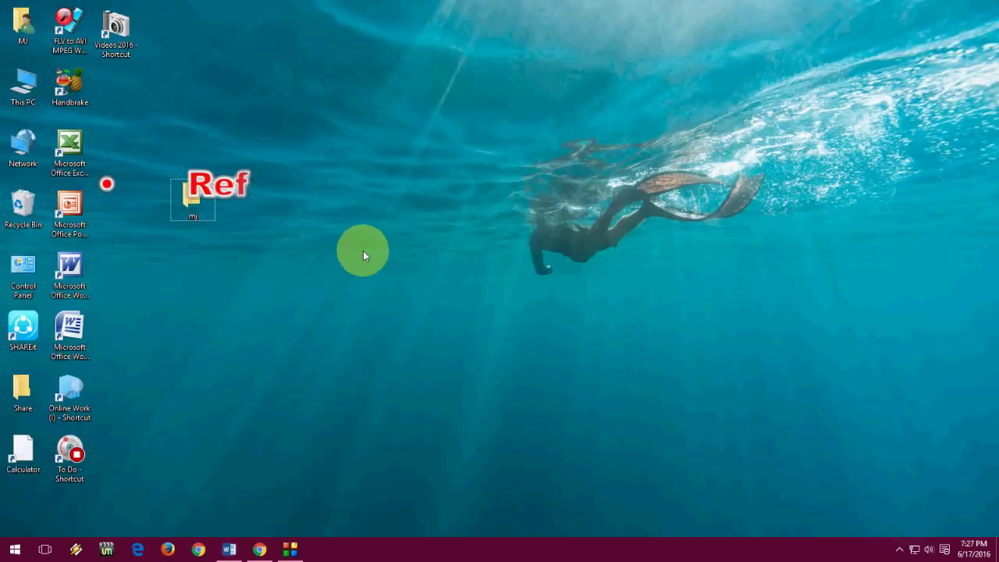
Step: Refresh the desktop via its context menu and F5, then bring Document2 back to front
{"action": "right_click", "coordinate": [363, 250]}
{"action": "left_click", "coordinate": [395, 288]}
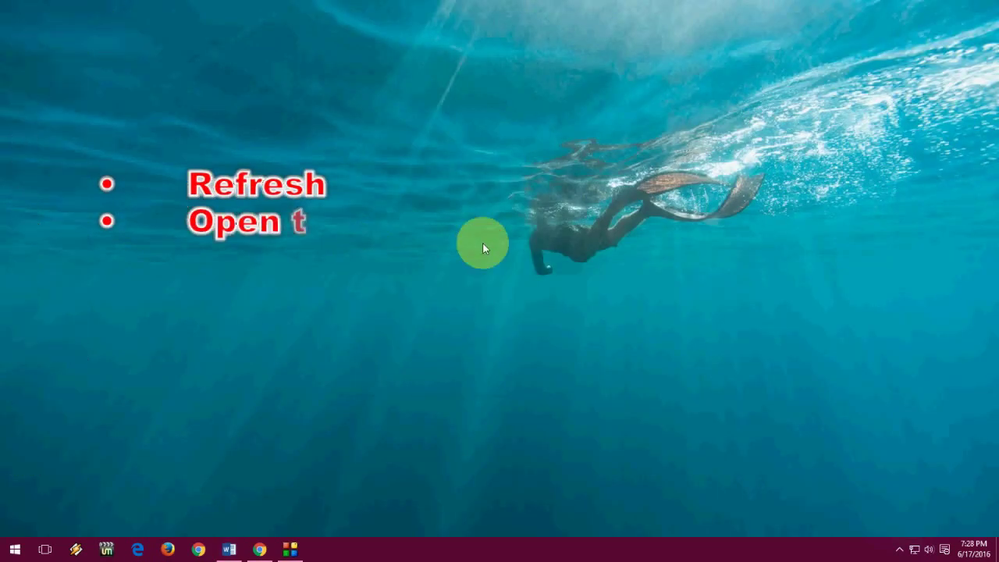
{"action": "key", "text": "F5"}
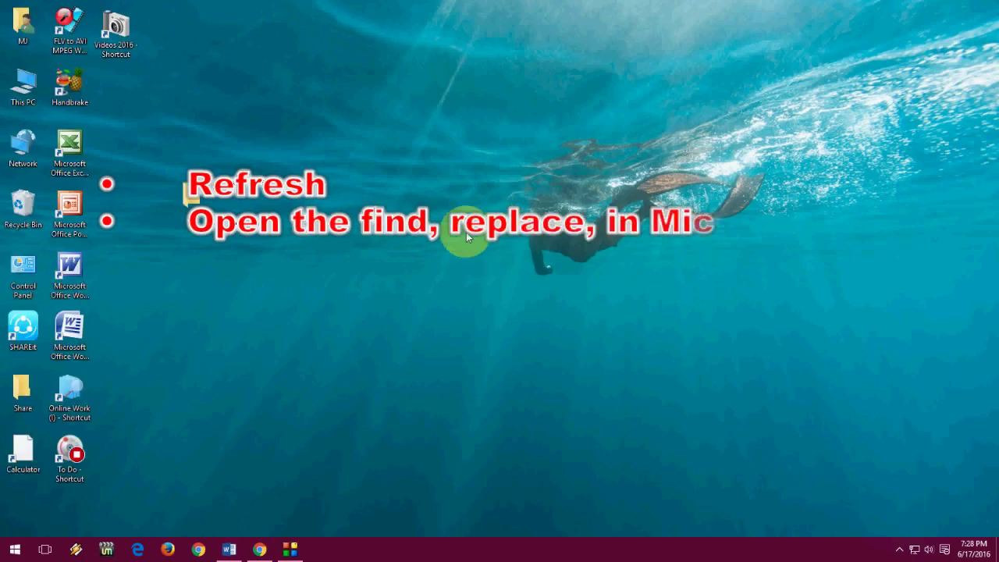
{"action": "mouse_move", "coordinate": [228, 549]}
{"action": "left_click", "coordinate": [256, 491]}
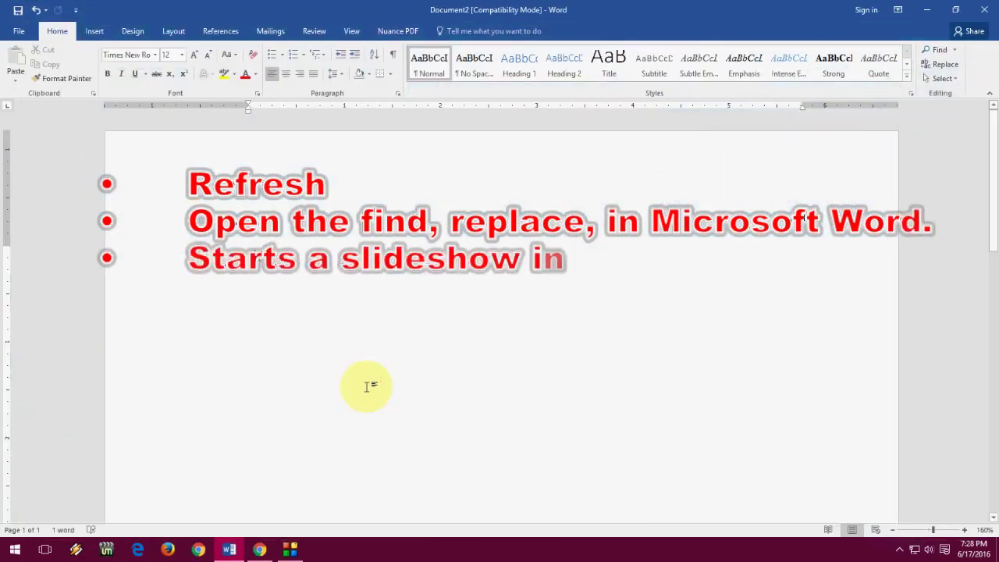
Step: View Find and Replace's Go To tab with F5, close it, and switch to Chrome
{"action": "key", "text": "F5"}
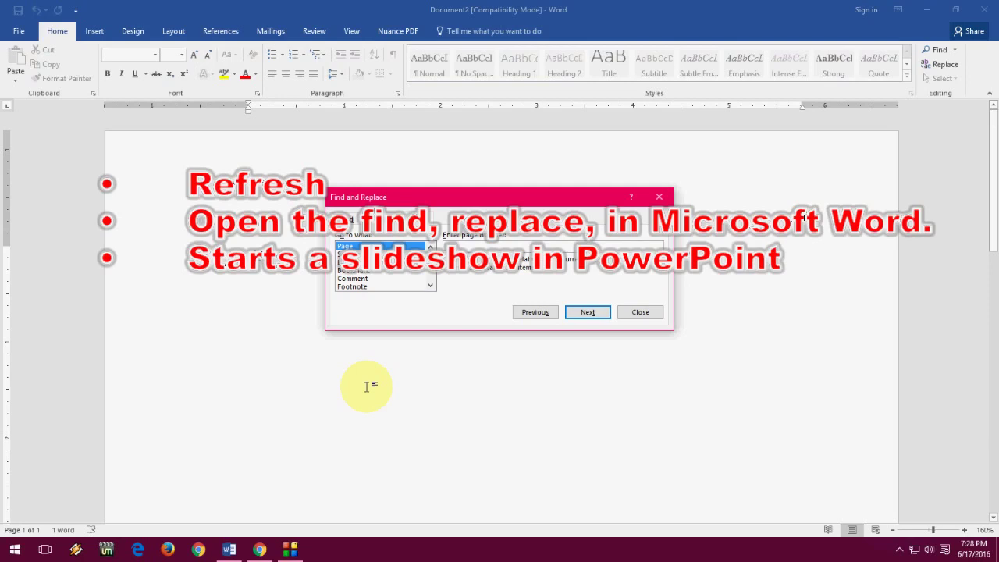
{"action": "left_click", "coordinate": [640, 311]}
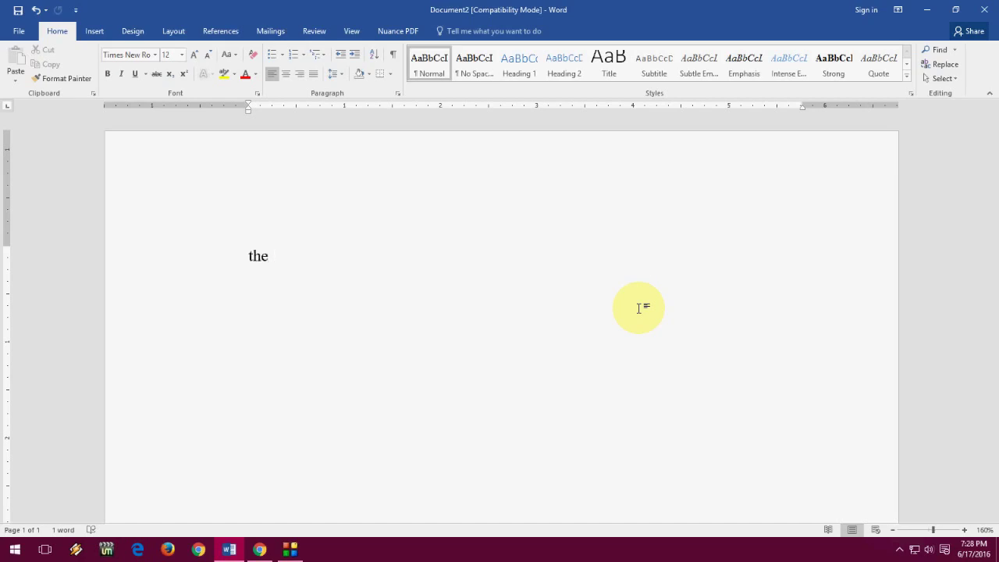
{"action": "left_click", "coordinate": [260, 549]}
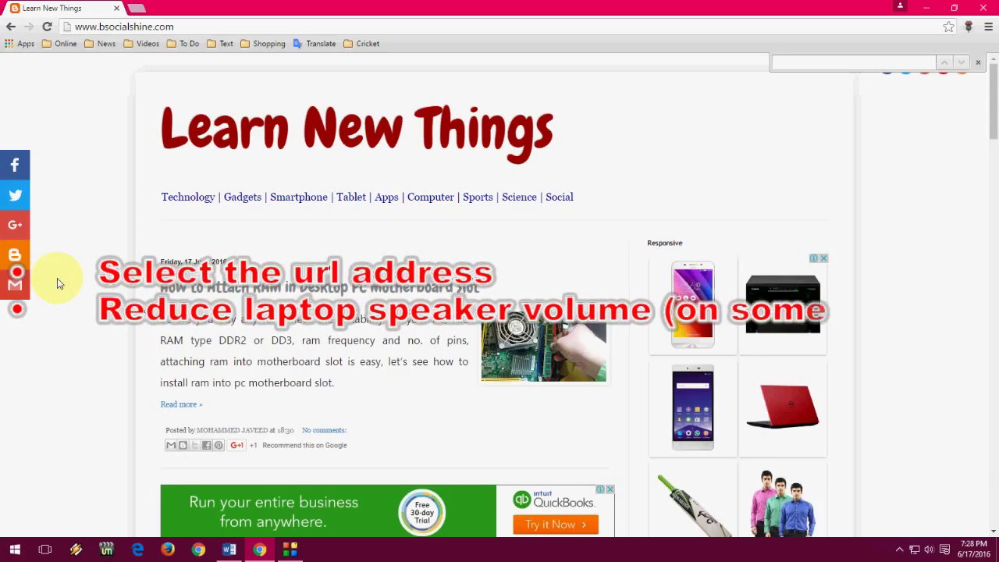
{"action": "key", "text": "ctrl+l"}
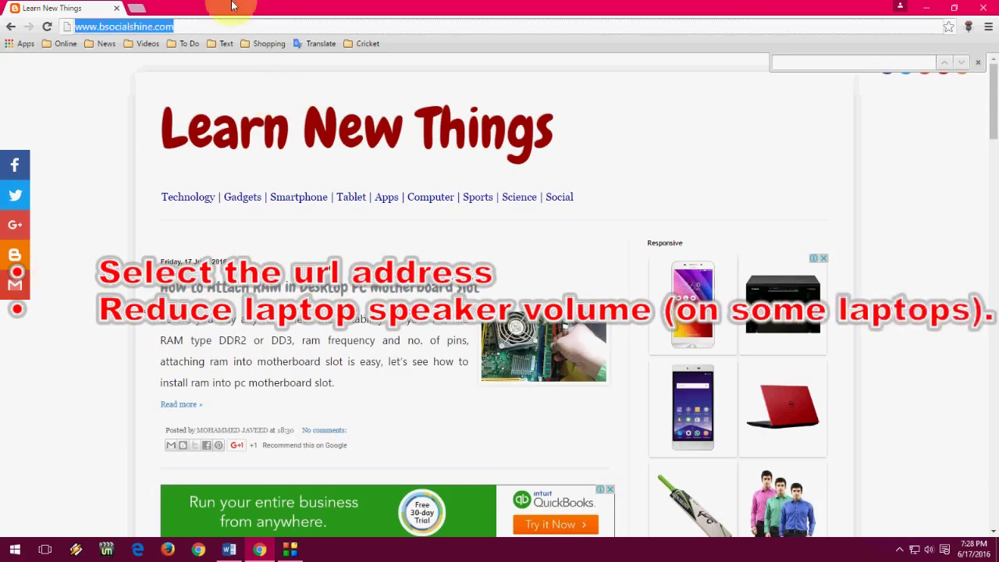
{"action": "left_click", "coordinate": [74, 181]}
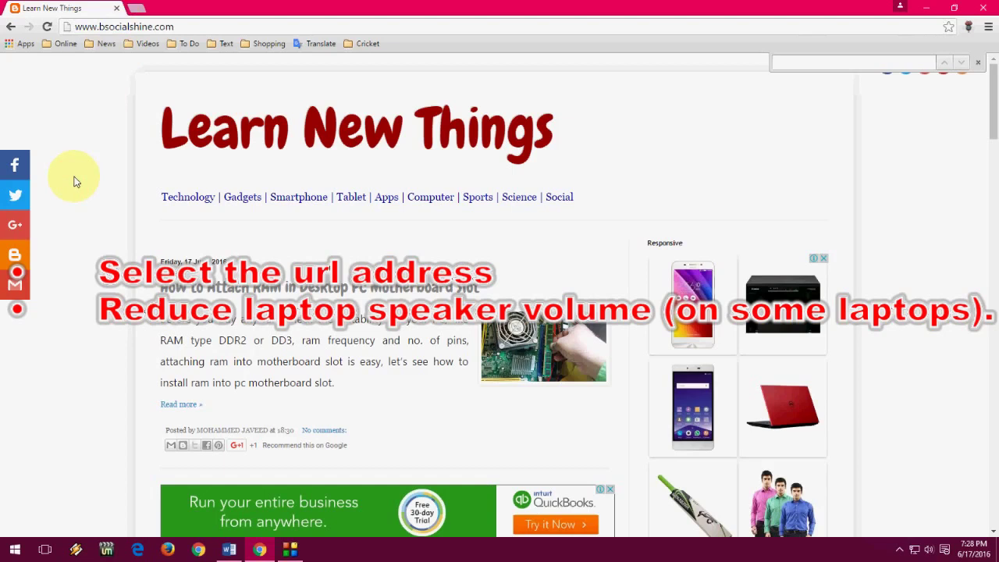
Step: Extend Document2's line to 'the flsjf lkj' and move into the misspelled 'flsjf'
{"action": "left_click", "coordinate": [228, 549]}
{"action": "type", "text": "flsjf lkj"}
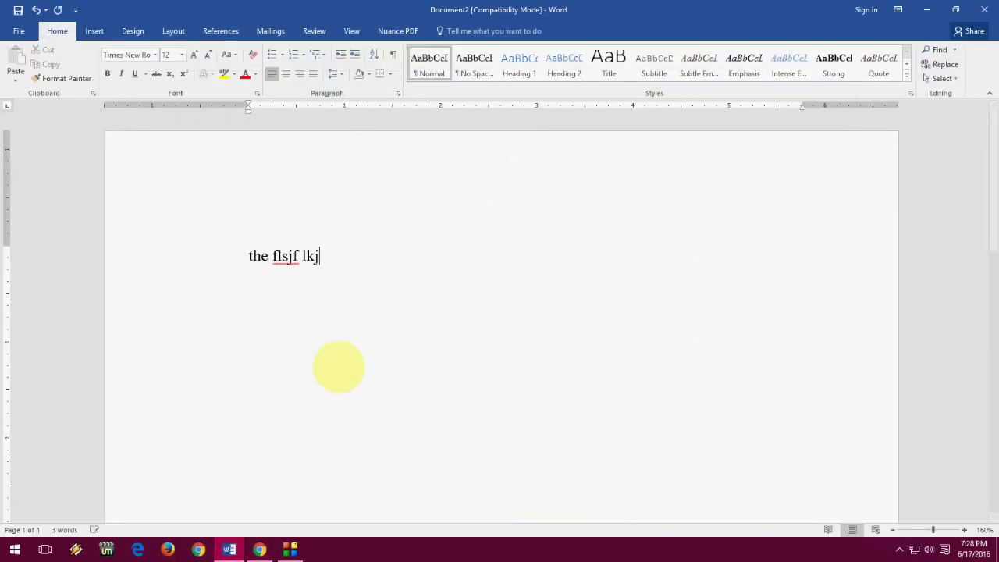
{"action": "key", "text": "Left"}
{"action": "key", "text": "Left"}
{"action": "key", "text": "Left"}
{"action": "key", "text": "Left"}
{"action": "key", "text": "Left"}
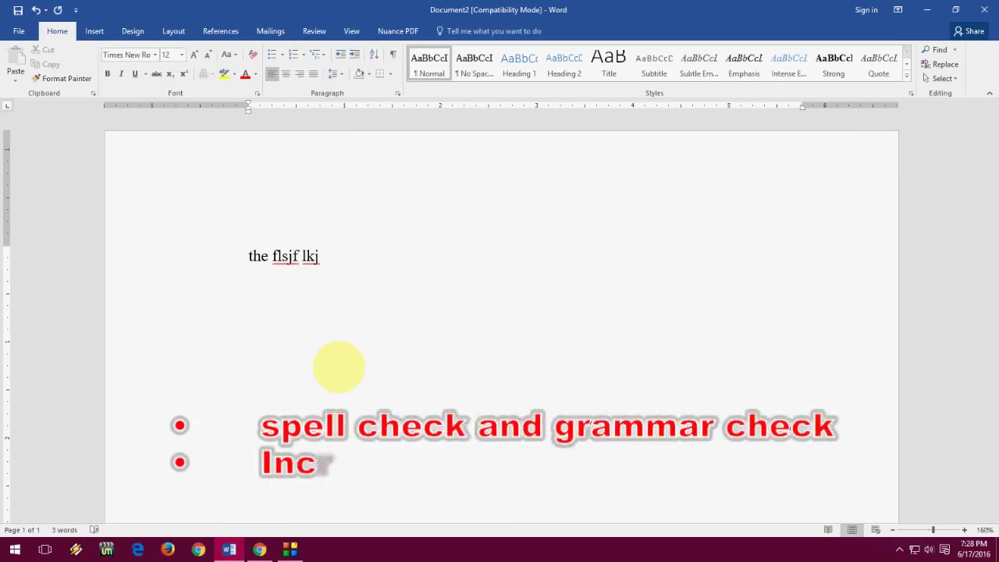
Step: Show spelling suggestions for 'flsjf' with Shift+F10 twice, accepting none
{"action": "key", "text": "shift+F10"}
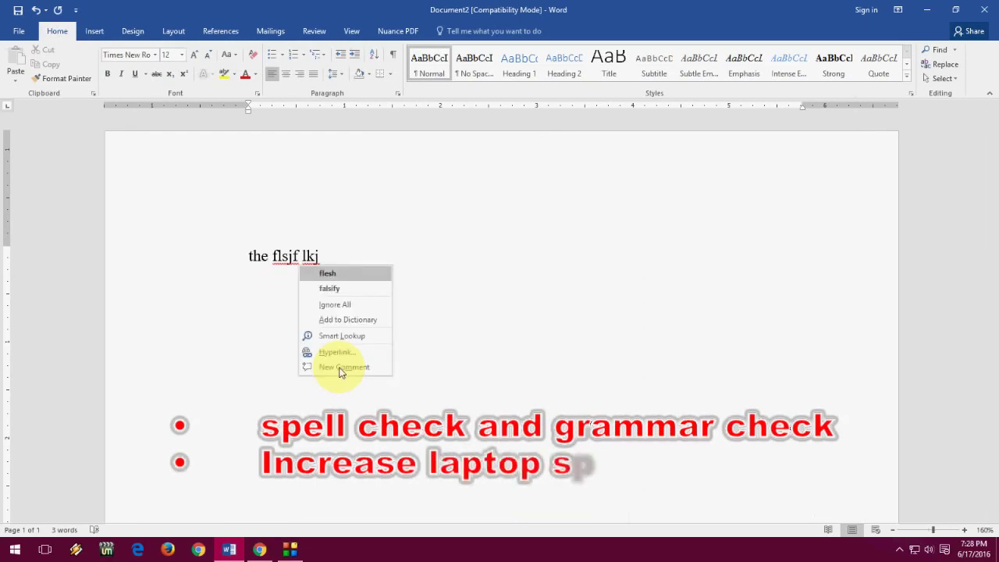
{"action": "left_click", "coordinate": [395, 268]}
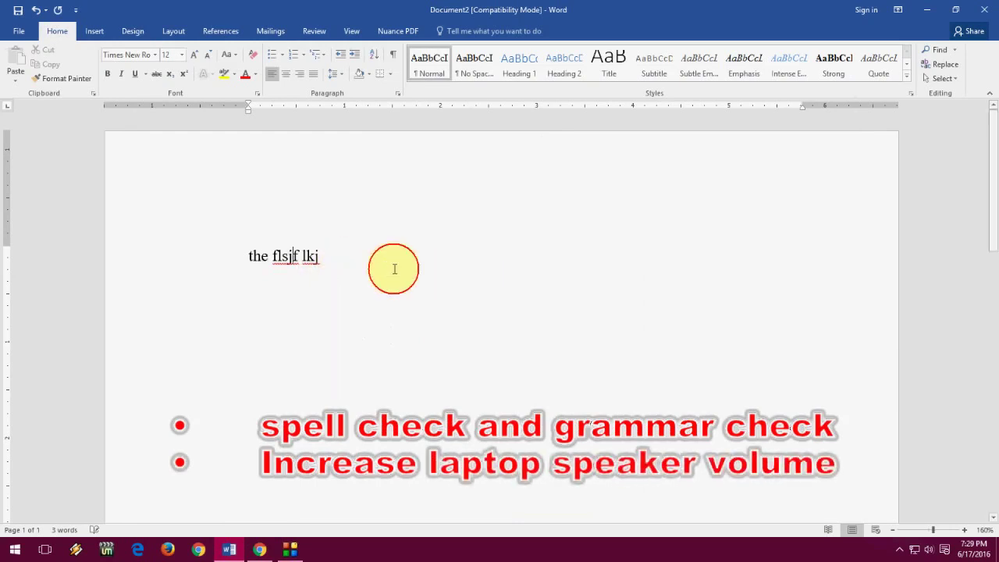
{"action": "key", "text": "shift+F10"}
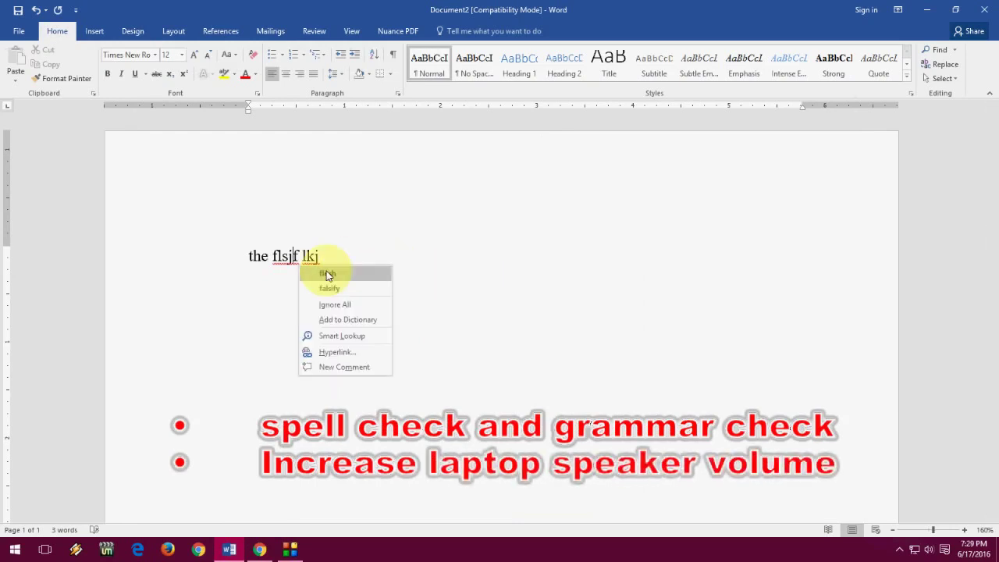
{"action": "key", "text": "Escape"}
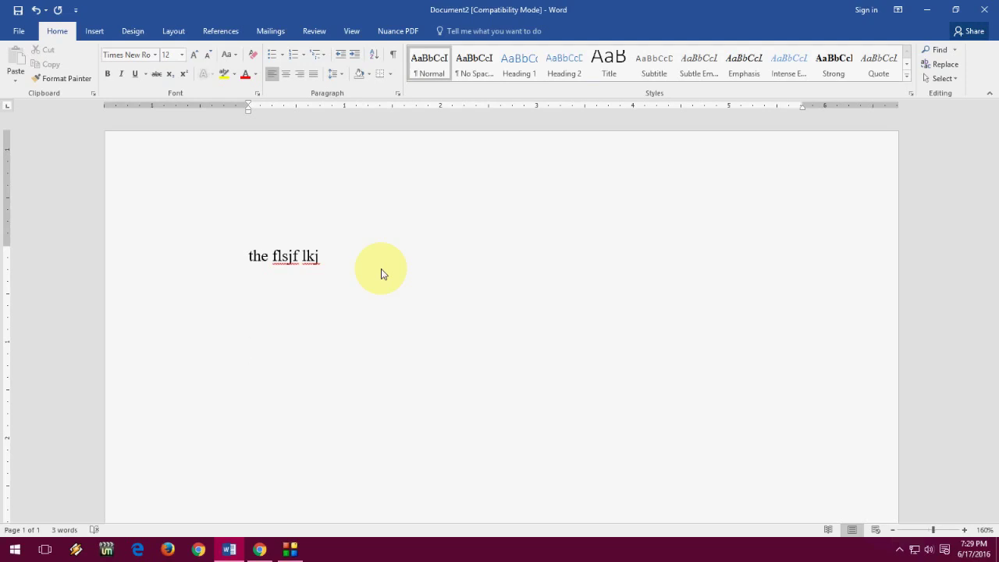
Step: Open and close the shortcut menu at the text position, then return to Chrome
{"action": "key", "text": "shift"}
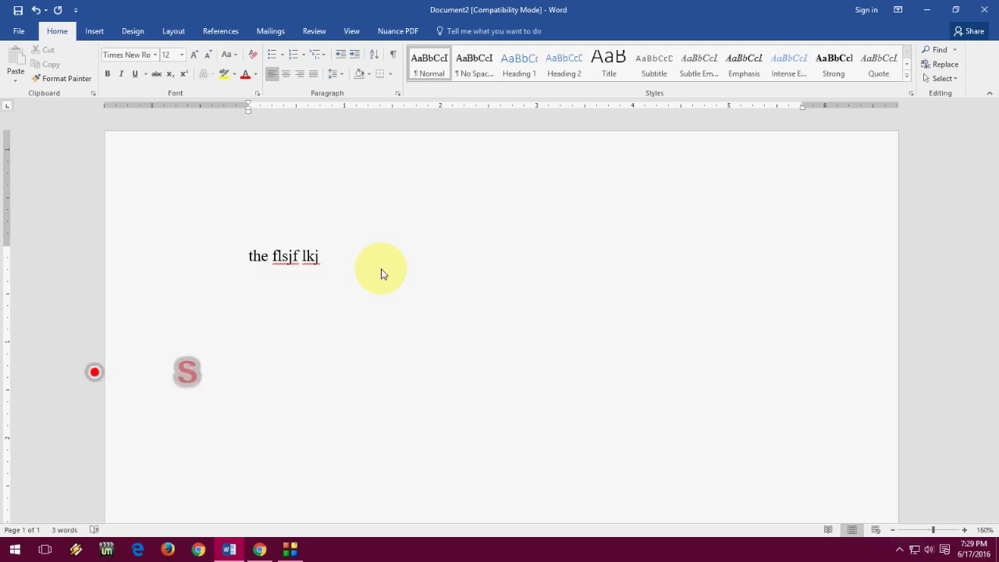
{"action": "key", "text": "shift+F10"}
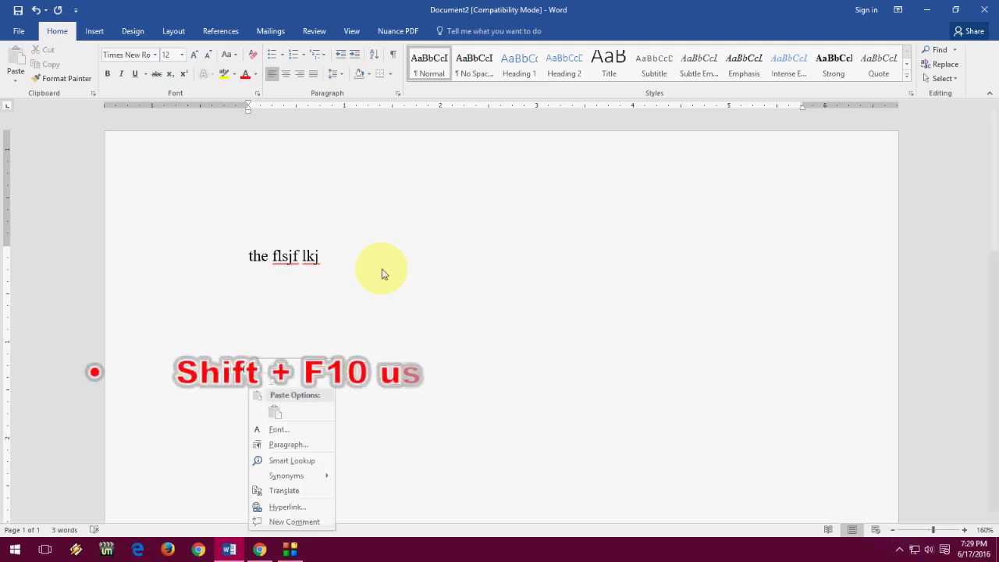
{"action": "key", "text": "Escape"}
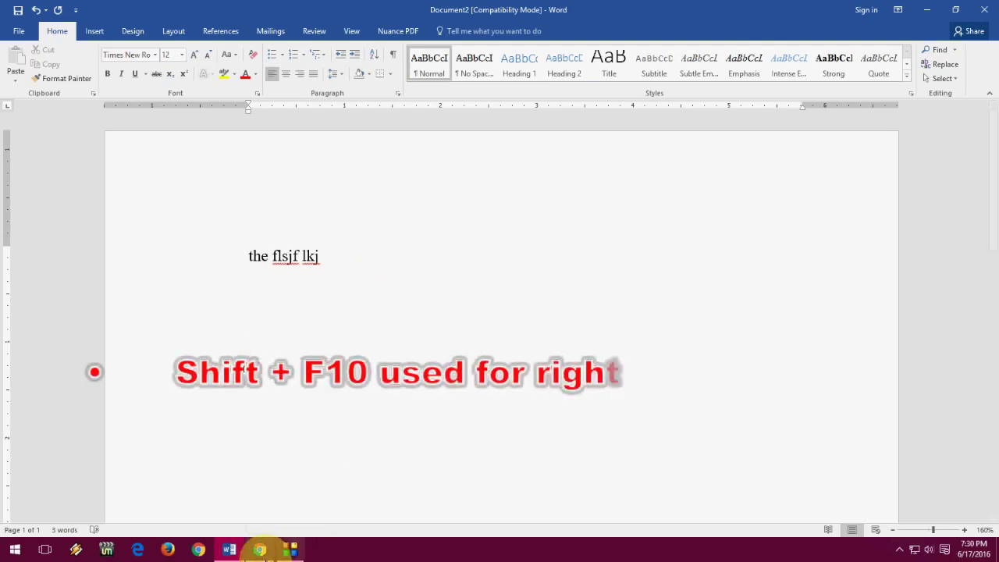
{"action": "left_click", "coordinate": [260, 549]}
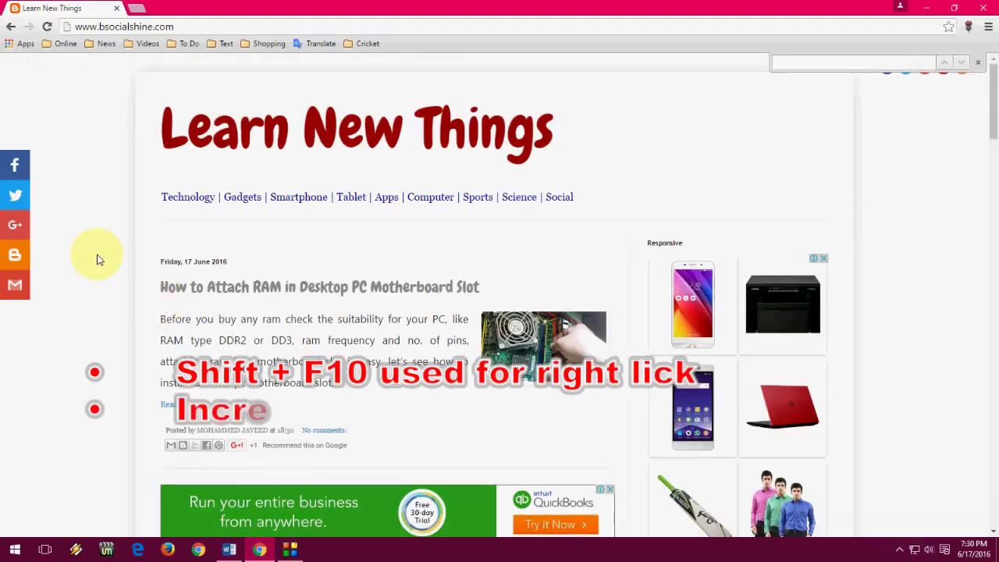
{"action": "key", "text": "shift+F10"}
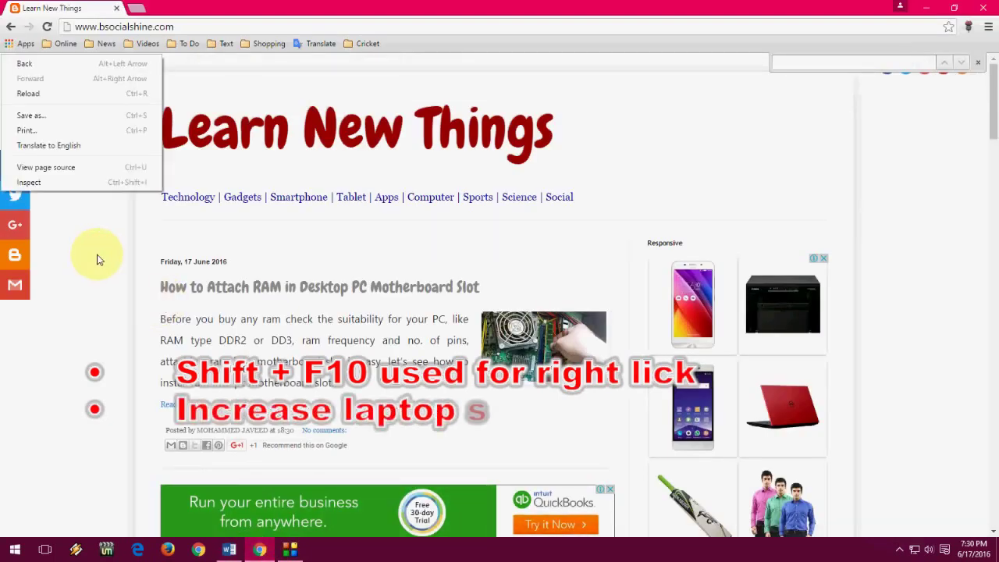
{"action": "key", "text": "Escape"}
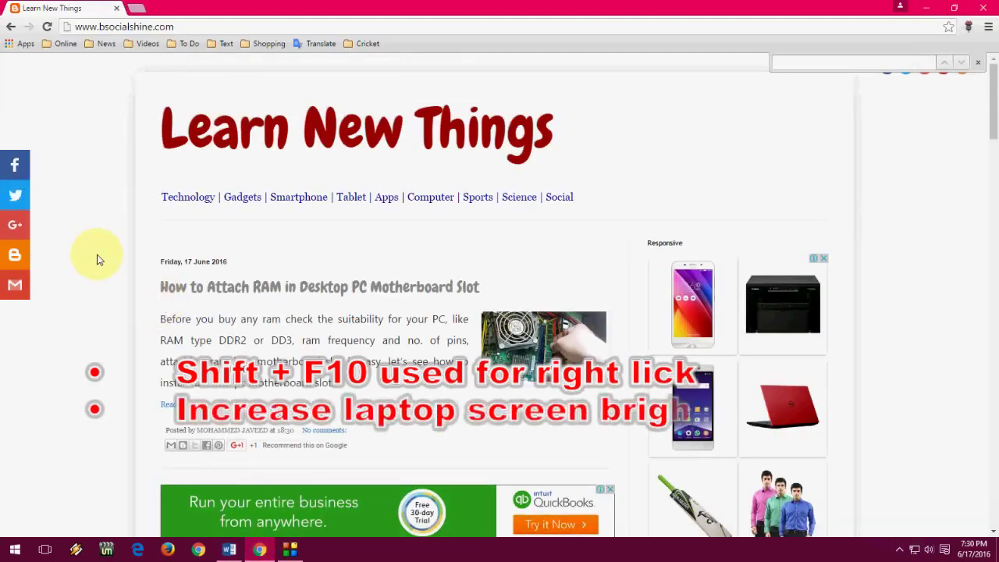
{"action": "key", "text": "shift+F10"}
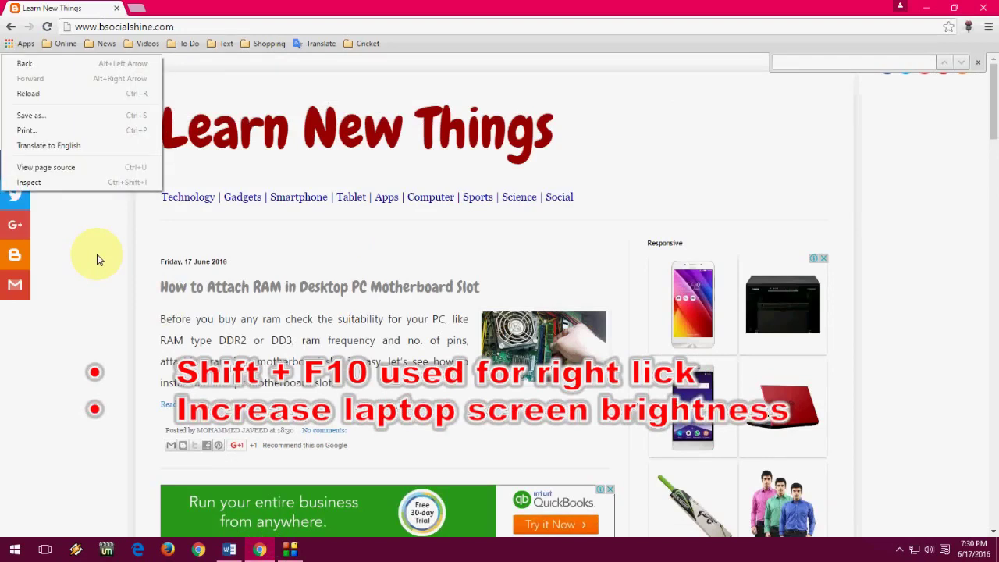
{"action": "key", "text": "Escape"}
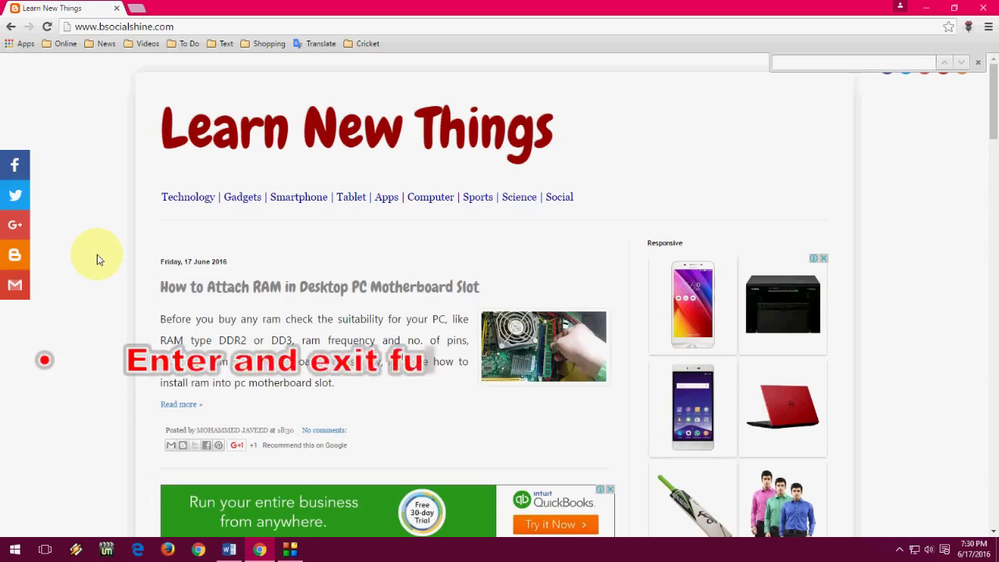
{"action": "key", "text": "F11"}
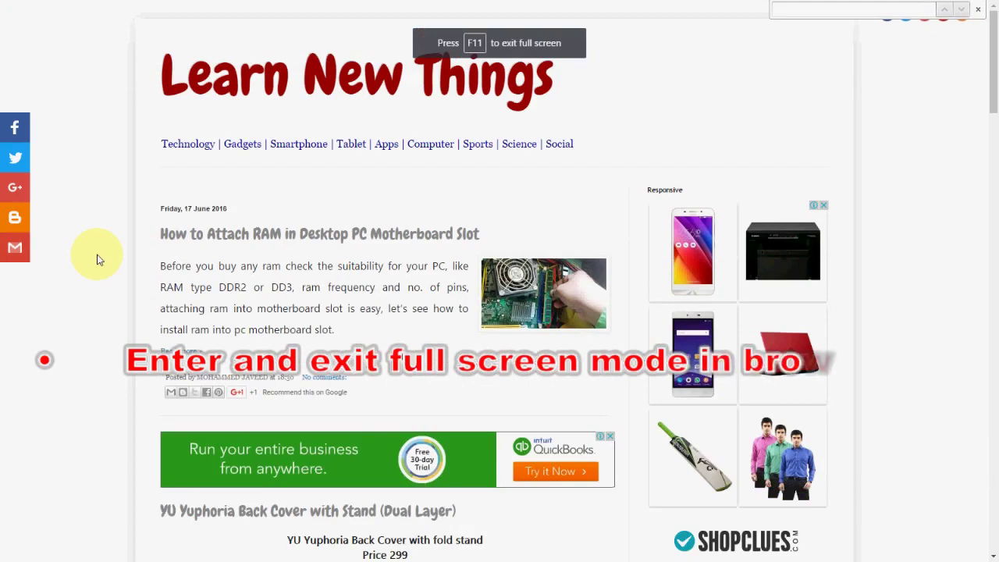
{"action": "key", "text": "F11"}
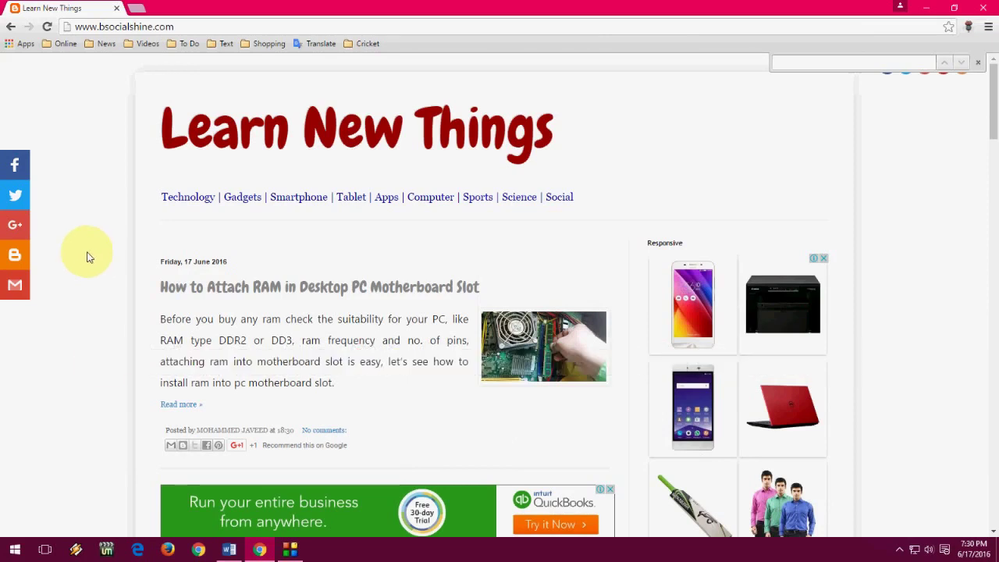
Step: Open Save As three times with Shift+F12 and F12, cancelling each, then return to Chrome
{"action": "left_click", "coordinate": [229, 550]}
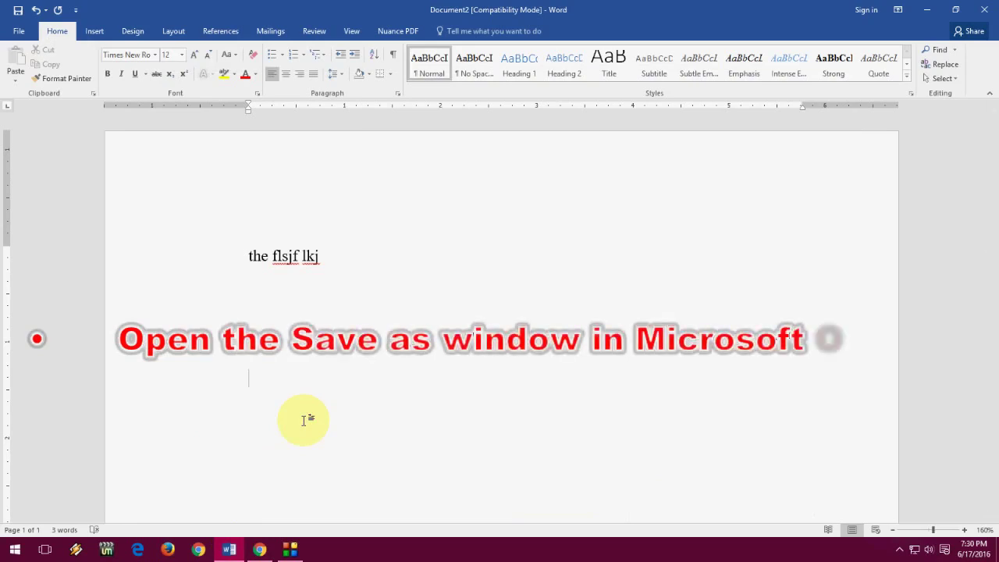
{"action": "key", "text": "shift+F12"}
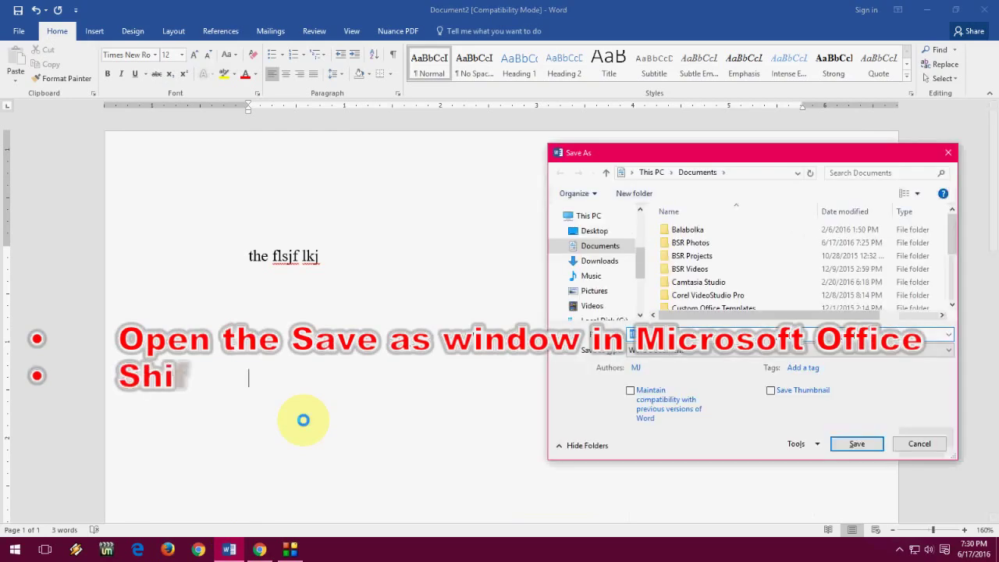
{"action": "left_click", "coordinate": [909, 443]}
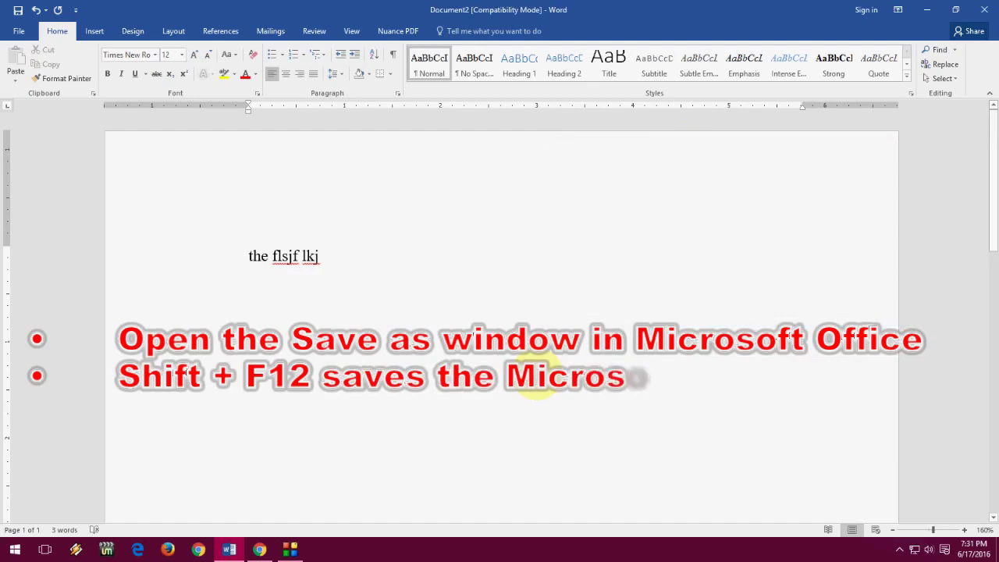
{"action": "key", "text": "shift+F12"}
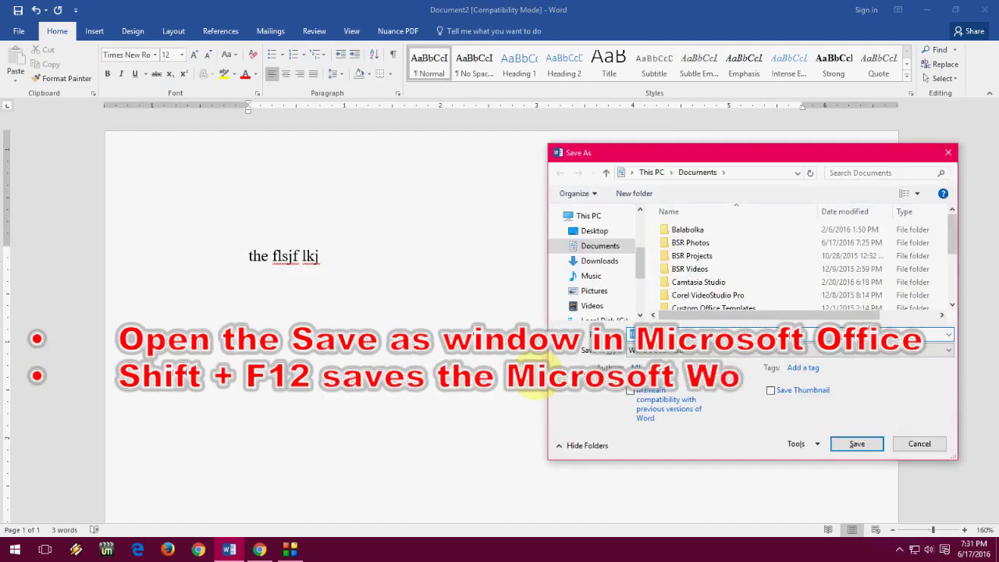
{"action": "left_click", "coordinate": [921, 443]}
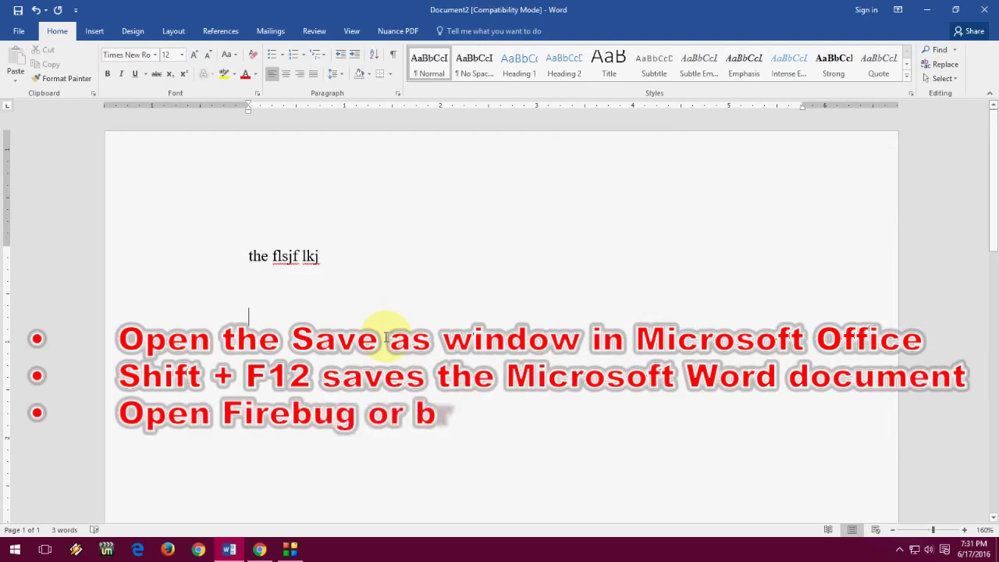
{"action": "key", "text": "F12"}
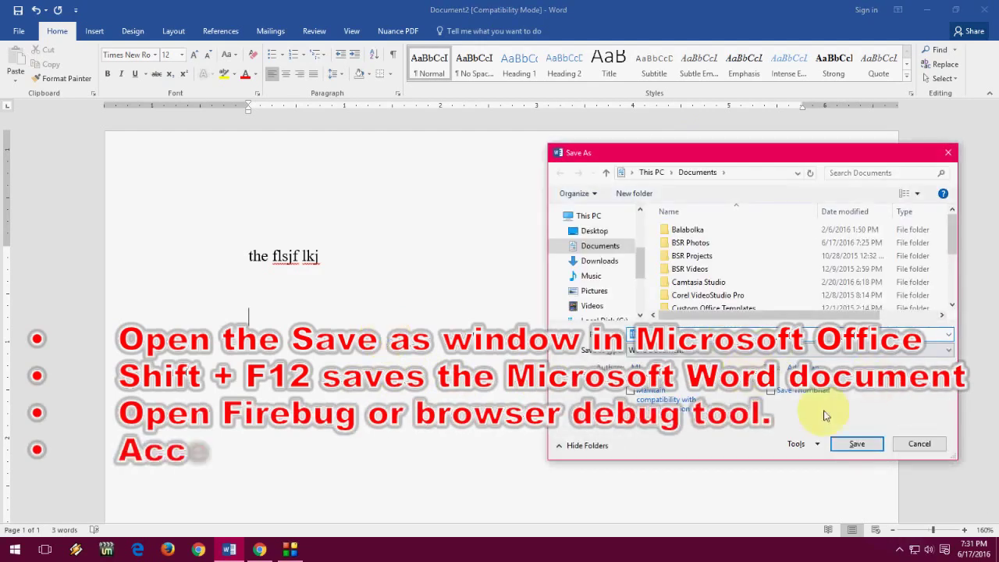
{"action": "left_click", "coordinate": [915, 437]}
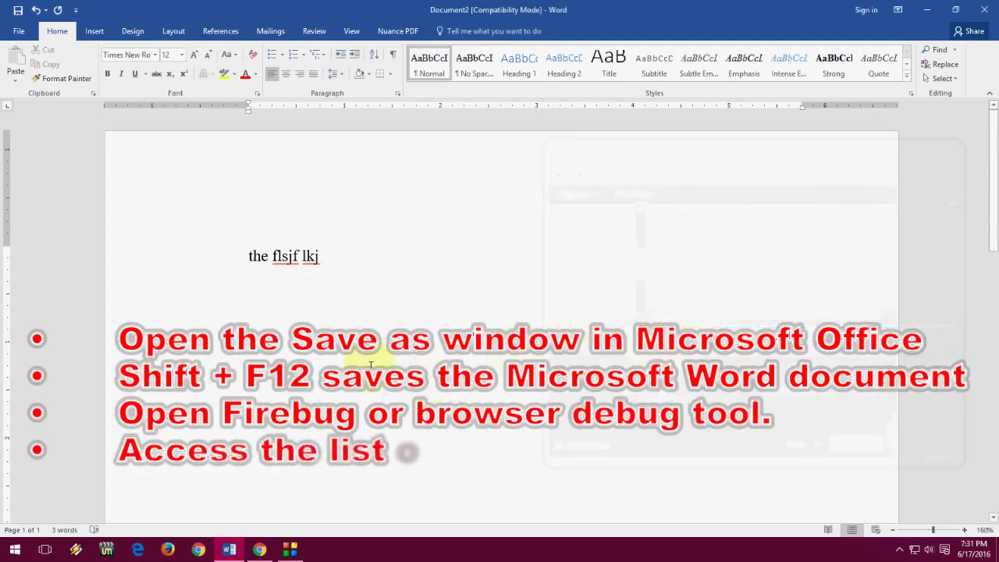
{"action": "left_click", "coordinate": [260, 549]}
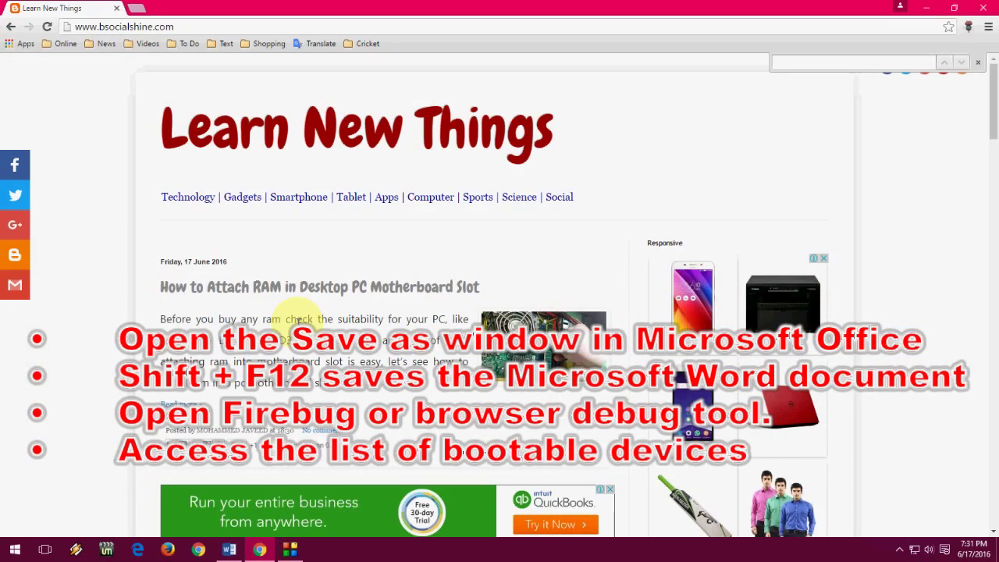
{"action": "key", "text": "F12"}
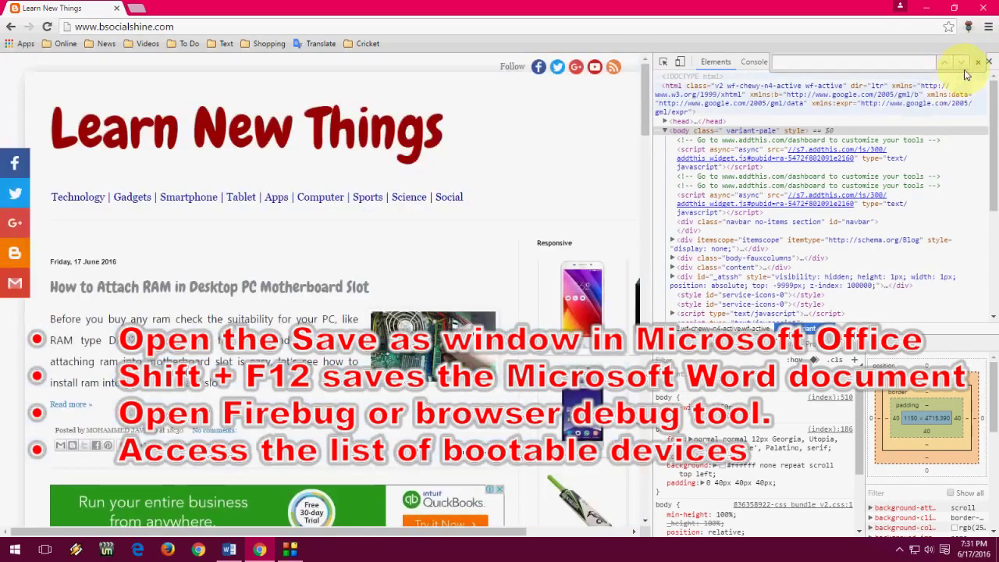
{"action": "left_click", "coordinate": [977, 62]}
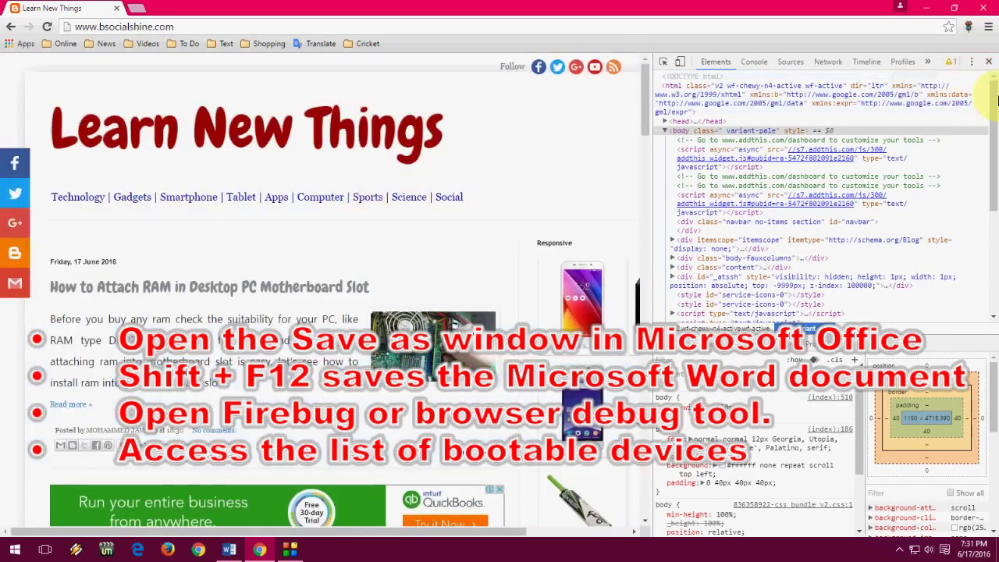
{"action": "left_click", "coordinate": [988, 62]}
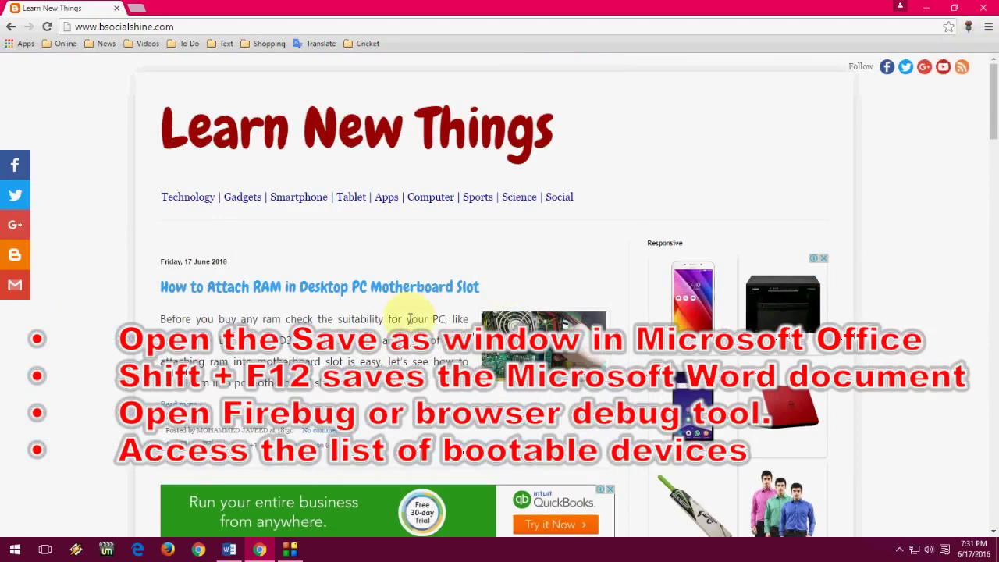